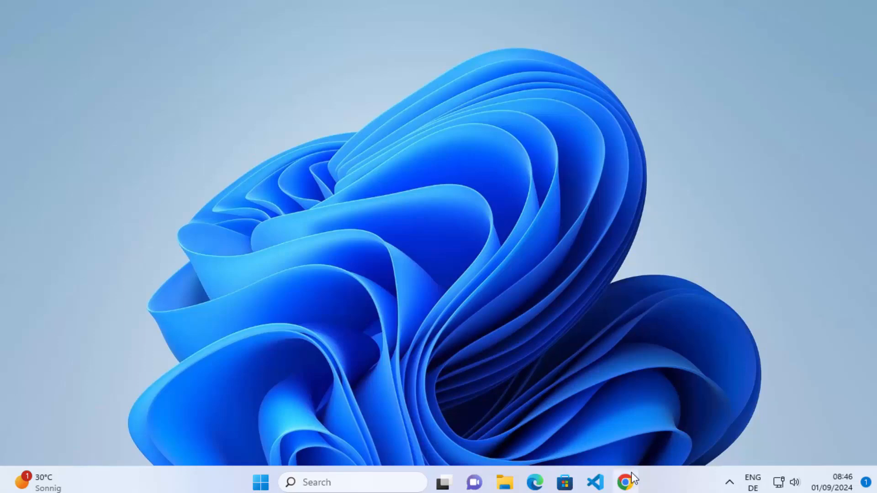
Step: Open the browser, go to the MySQL website and reach the MySQL Community Server page of the community downloads
click(632, 473)
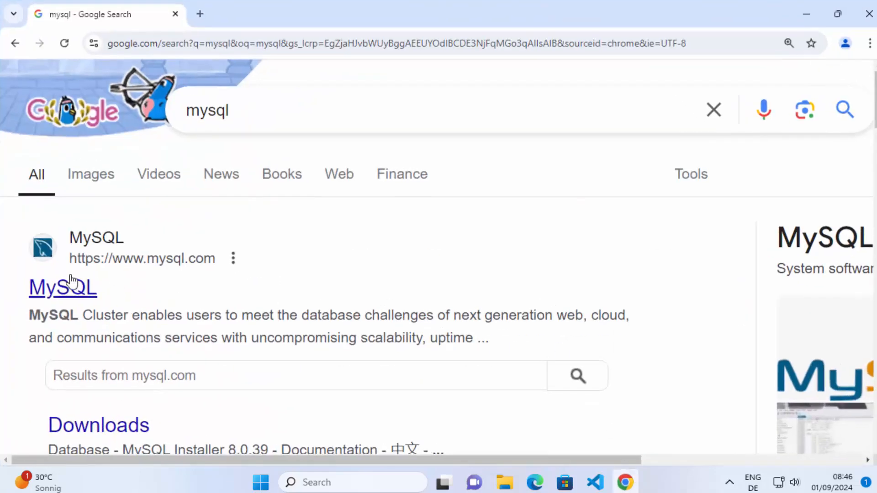
click(71, 281)
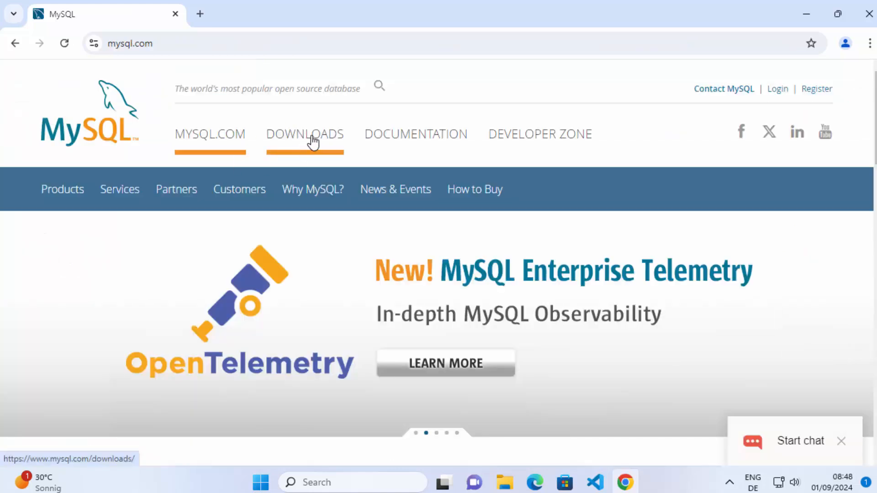
click(313, 142)
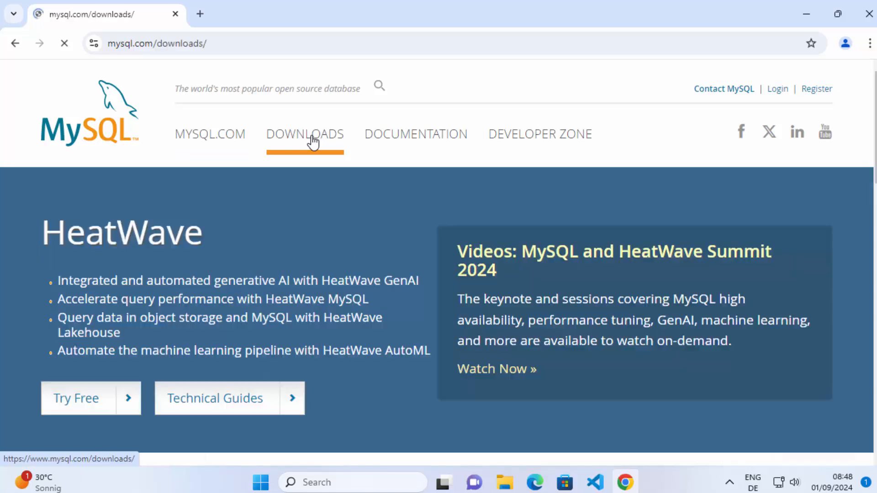
scroll(400, 180, down, 10)
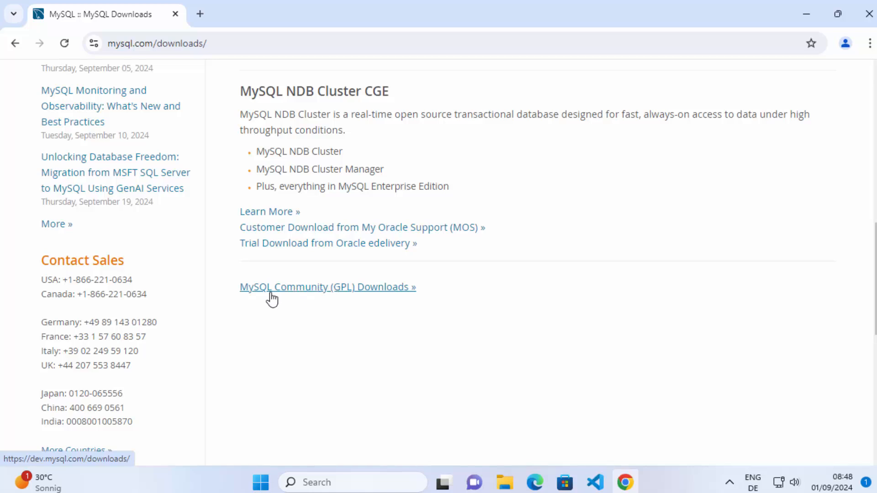
click(321, 288)
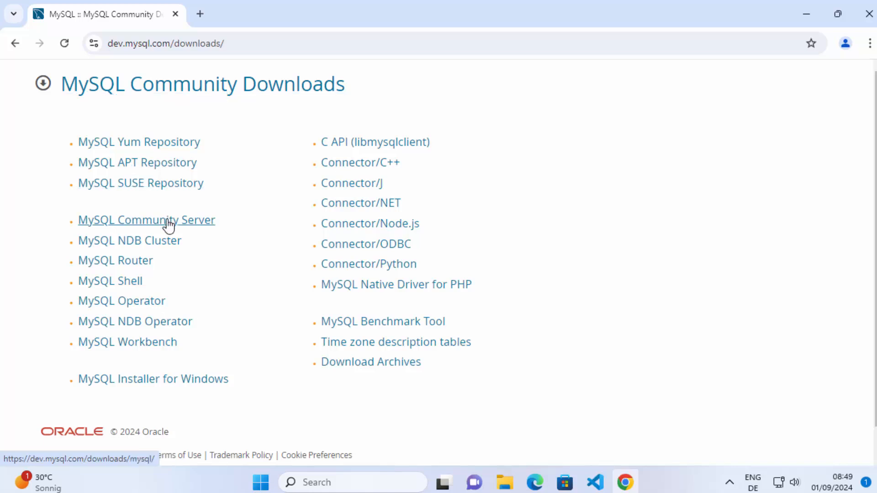
click(133, 226)
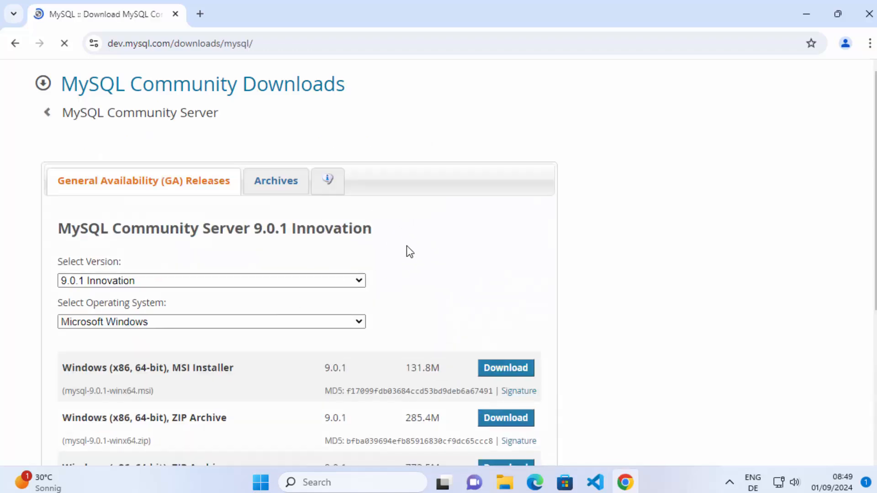
Step: Select version 9.0.1 Innovation and the Microsoft Windows operating system for the MySQL Community Server download
scroll(410, 252, down, 1)
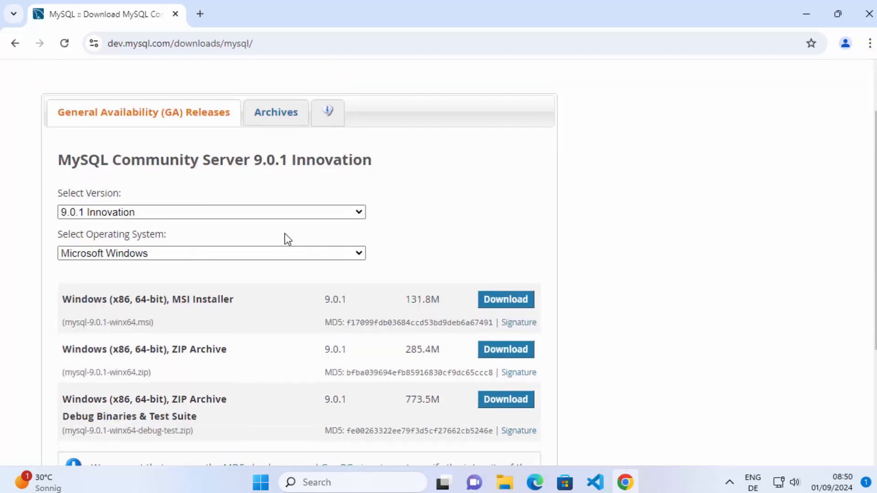
click(259, 213)
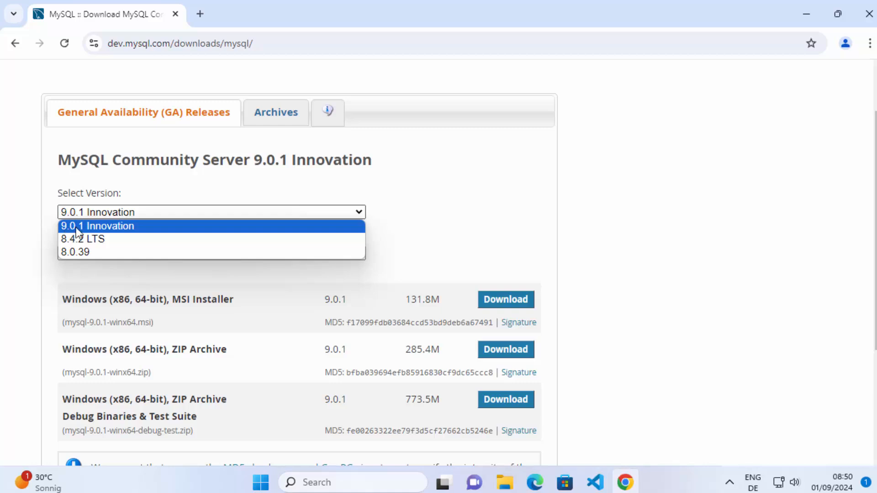
click(103, 229)
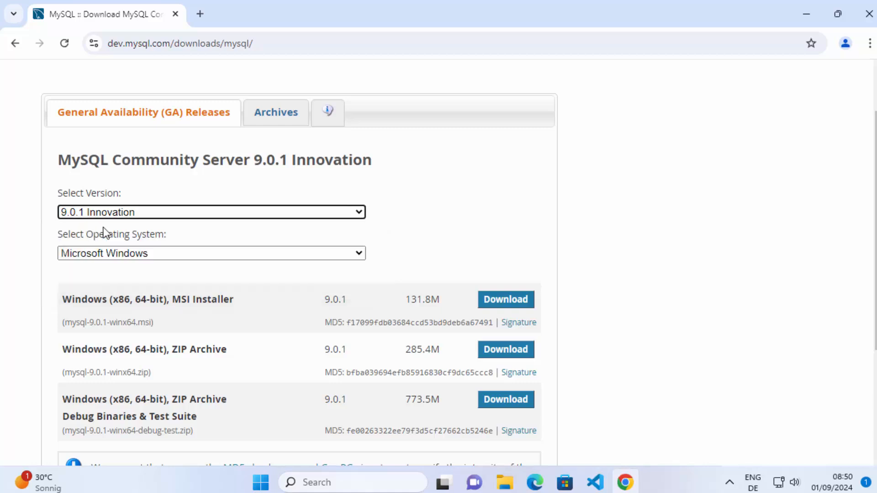
click(102, 255)
click(100, 279)
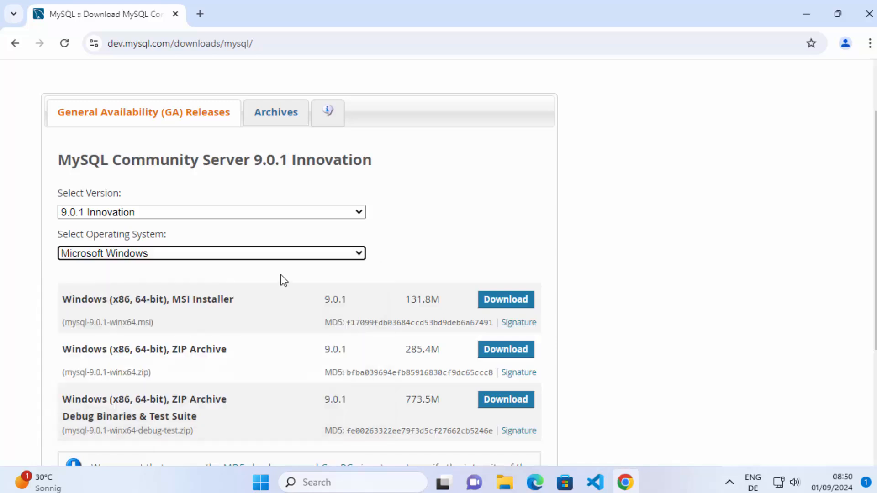
Step: Download the Windows (x86, 64-bit) MSI Installer without logging in or signing up for an Oracle account
scroll(366, 227, down, 1)
click(365, 227)
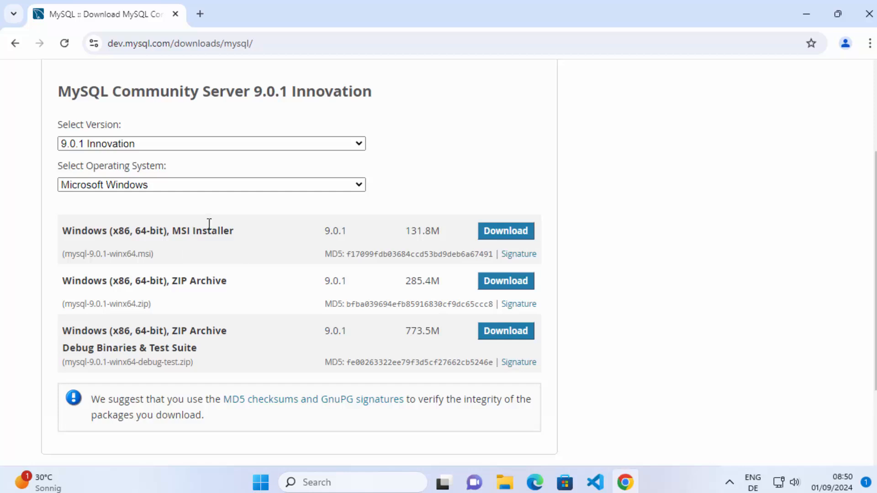
triple_click(175, 233)
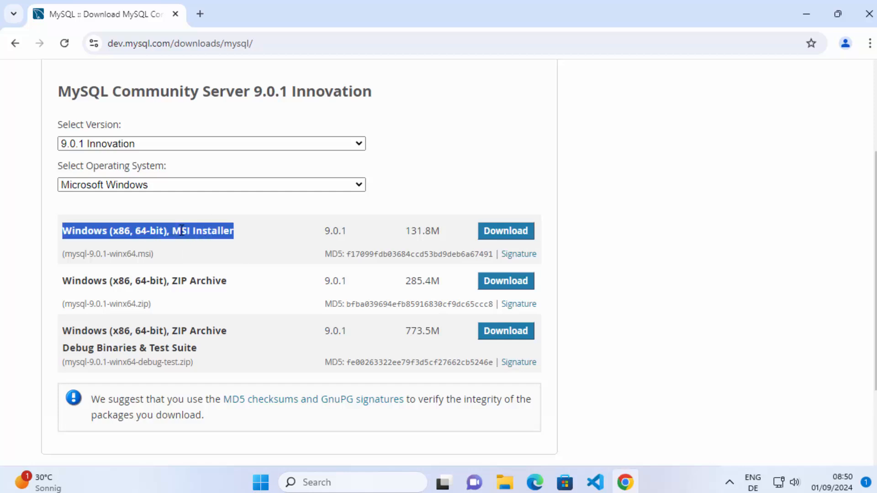
click(514, 235)
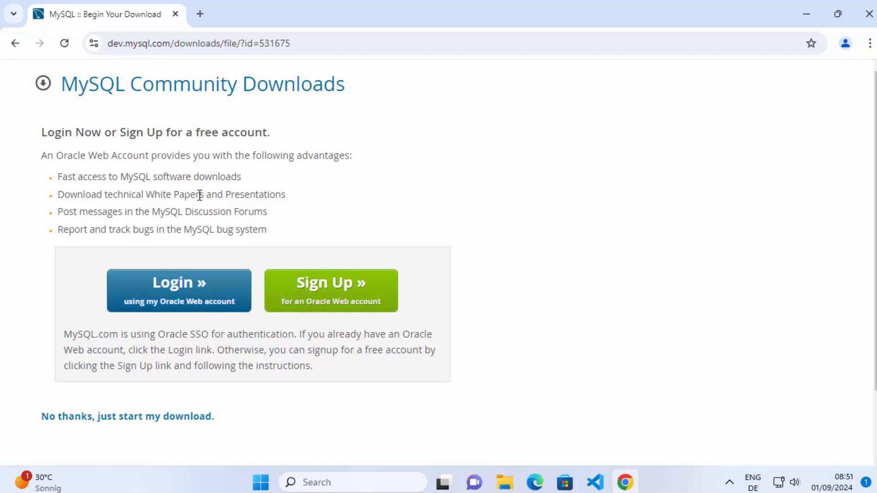
scroll(592, 235, down, 2)
click(86, 351)
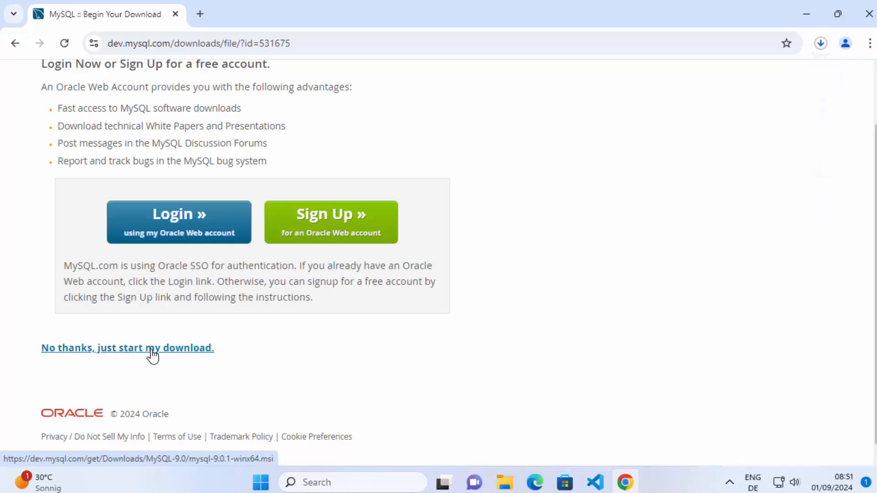
Step: Launch the downloaded mysql-9.0.1-winx64.msi installer and minimize the browser window
click(821, 48)
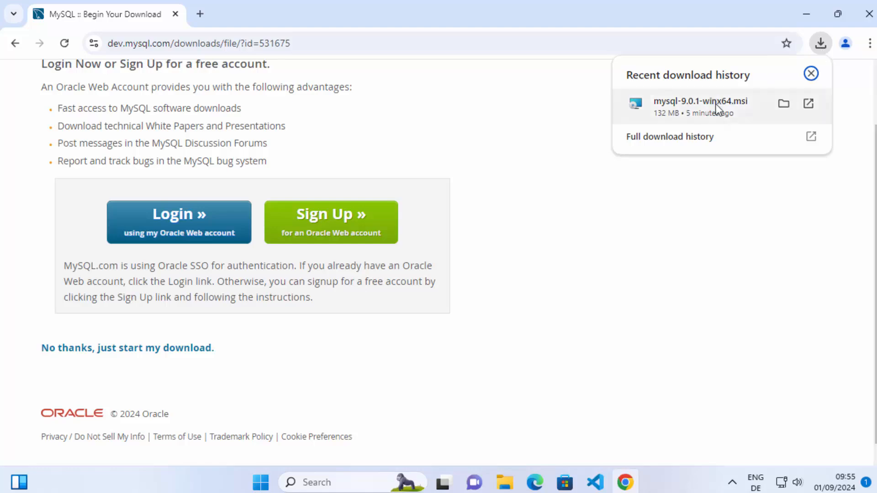
click(719, 110)
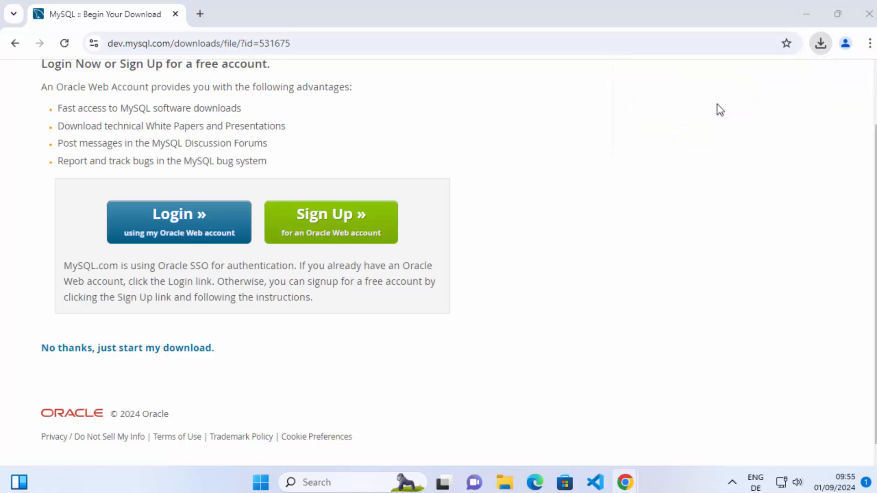
click(809, 18)
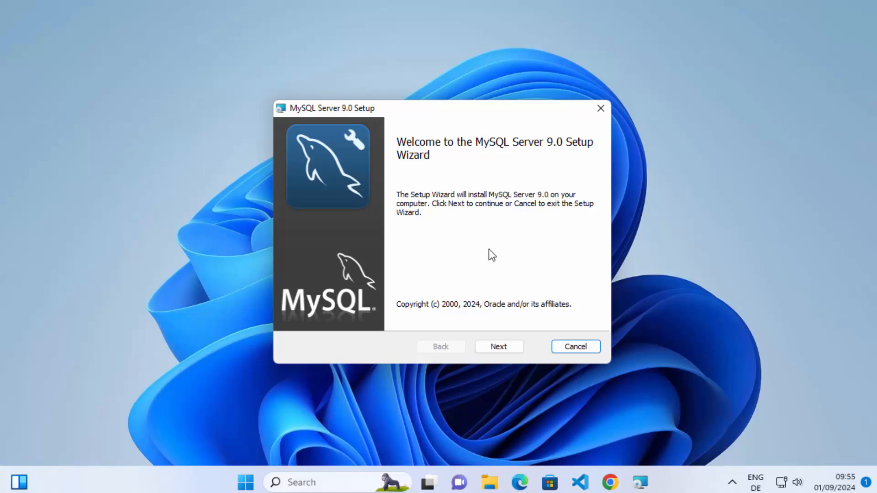
Step: Start the MySQL Server 9.0 setup wizard and accept the terms of the license agreement
click(492, 349)
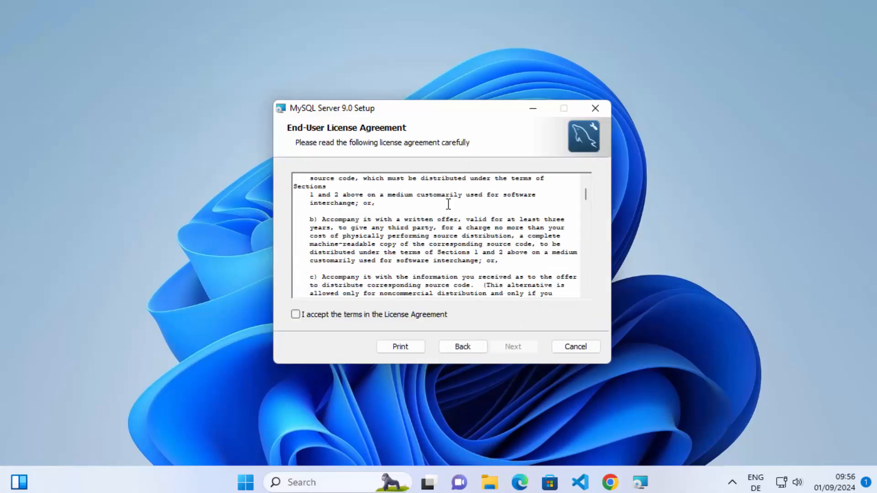
click(448, 204)
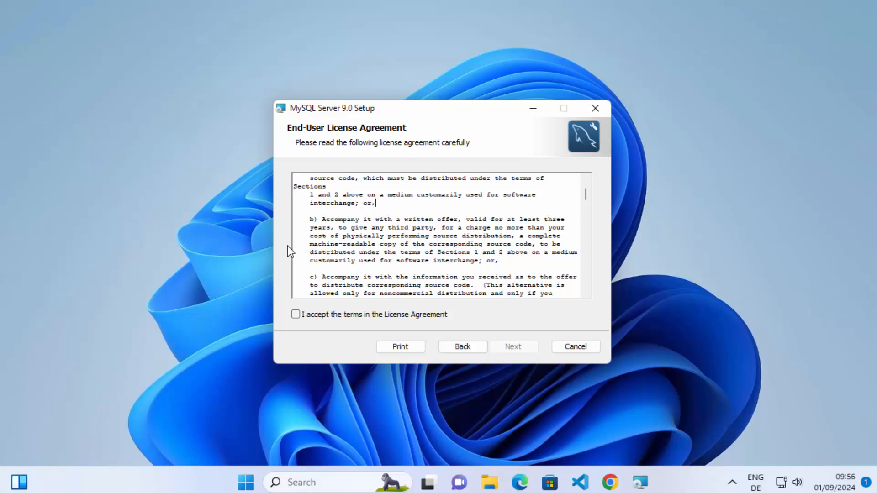
click(298, 315)
click(514, 347)
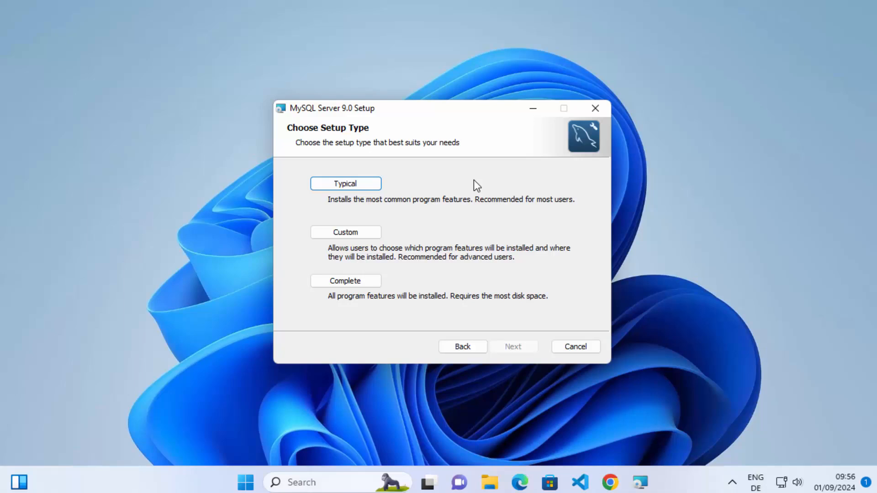
Step: Install MySQL Server with the Complete setup type and allow the installer to make changes to the device
click(370, 281)
key(Return)
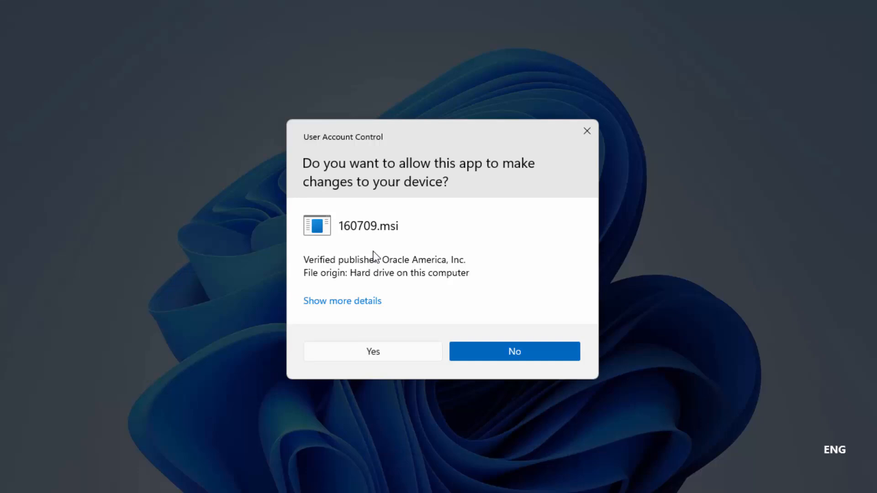
click(390, 349)
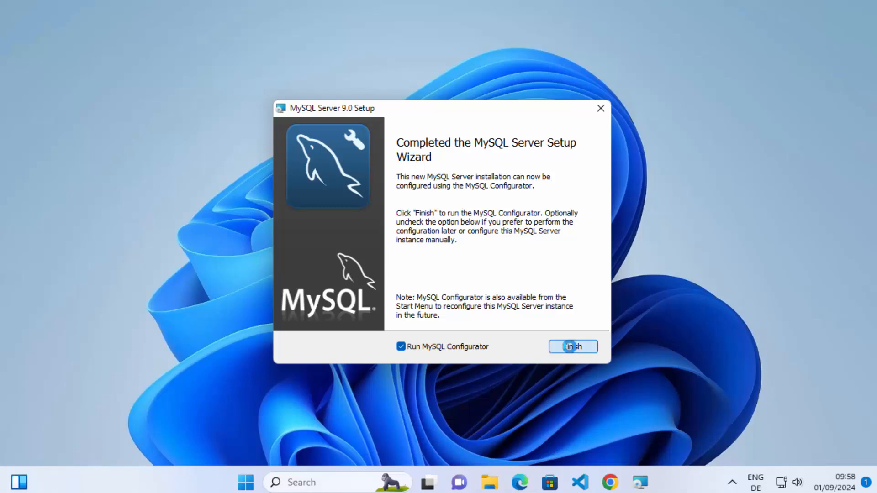
Step: Finish the setup wizard with Run MySQL Configurator enabled, allow mysql_configurator.exe to make changes, and continue past its welcome page
click(569, 346)
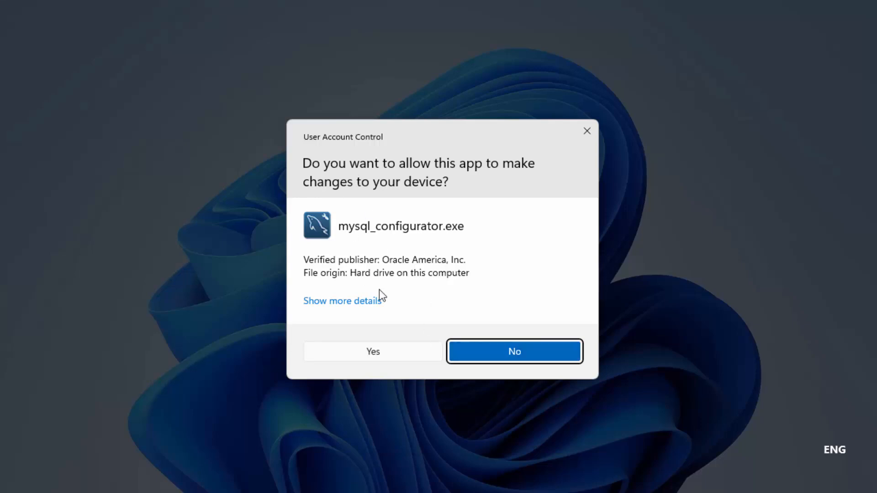
click(369, 352)
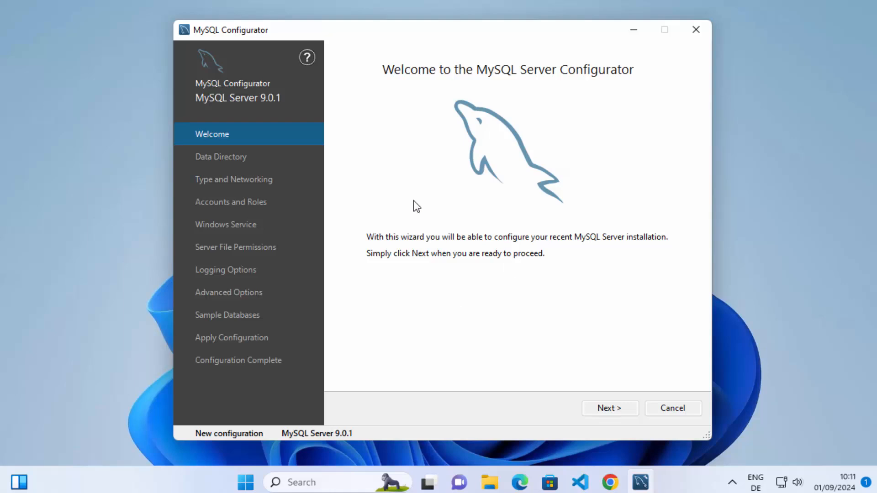
click(591, 410)
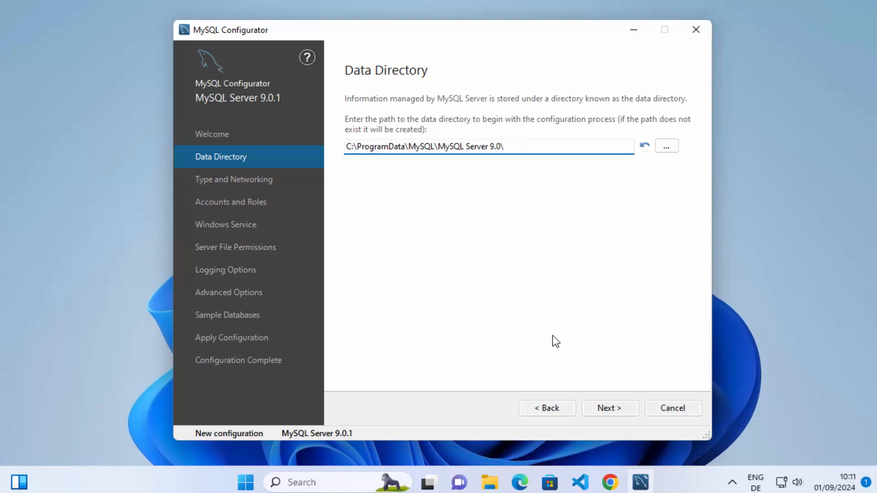
Step: Accept the default data directory and keep the Development Computer type and TCP/IP port 3306 in the networking settings
click(598, 408)
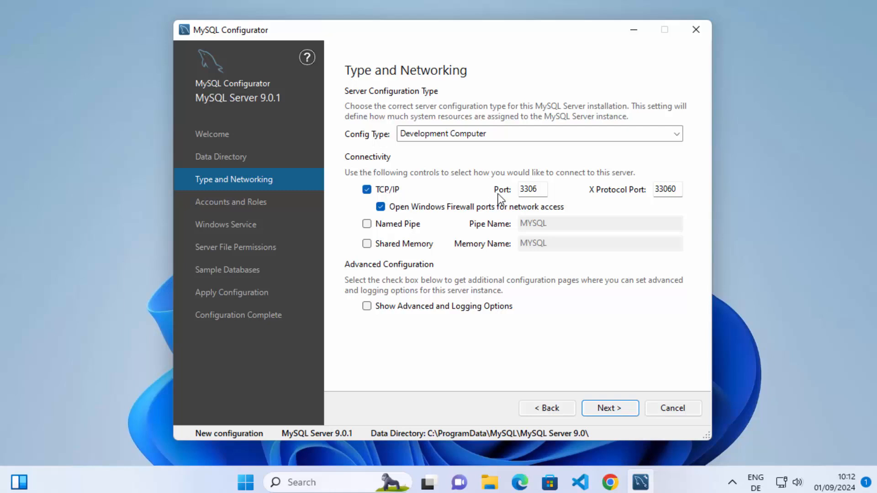
click(528, 191)
double_click(529, 191)
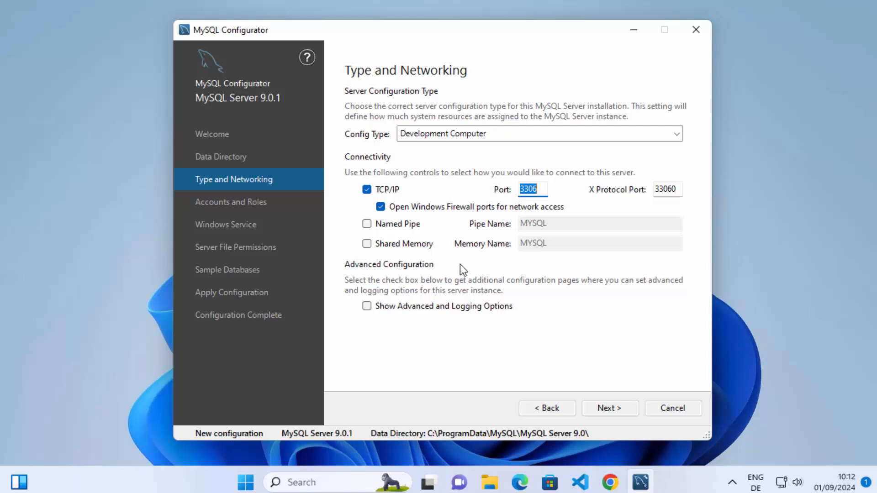
click(621, 409)
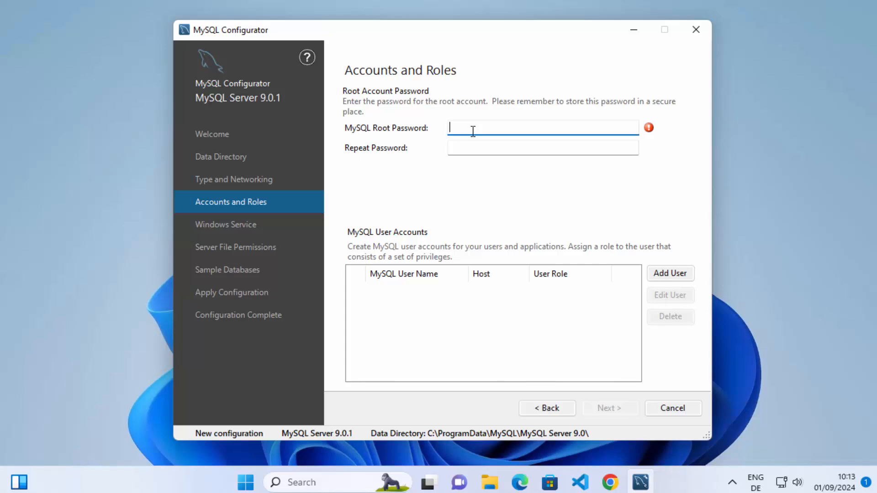
Step: Enter the MySQL root password and repeat it for confirmation
text(••••)
click(482, 145)
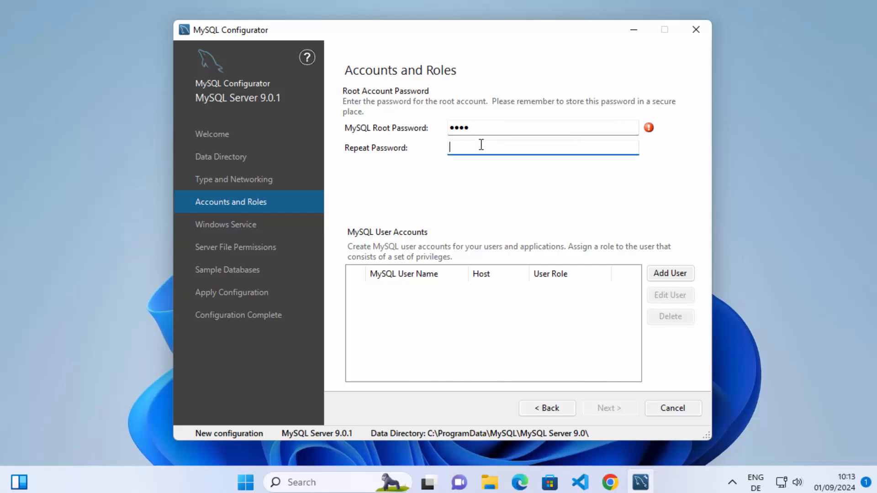
text(••••)
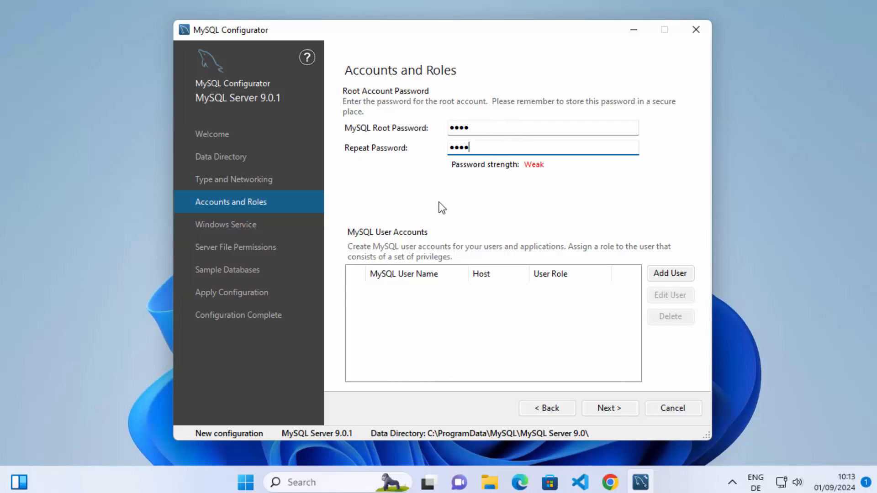
Step: Add a MySQL user account with the user name codebind, keeping all hosts and the DB Admin role
click(664, 277)
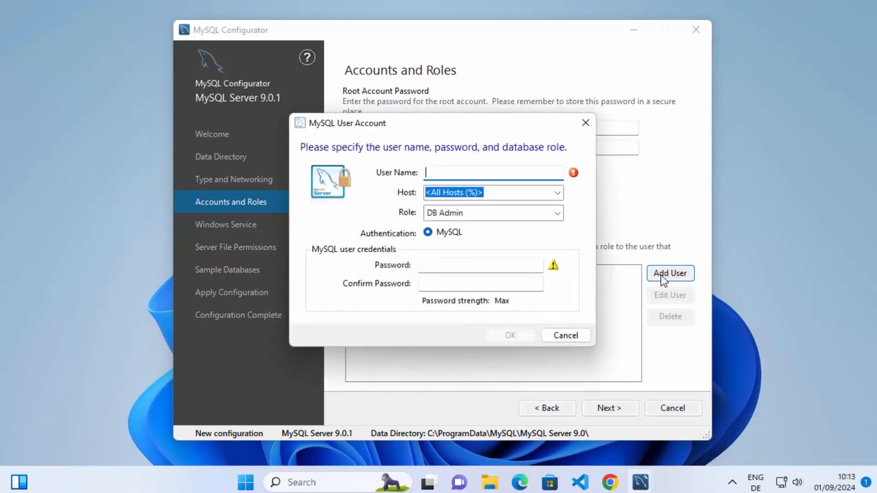
text(codeb)
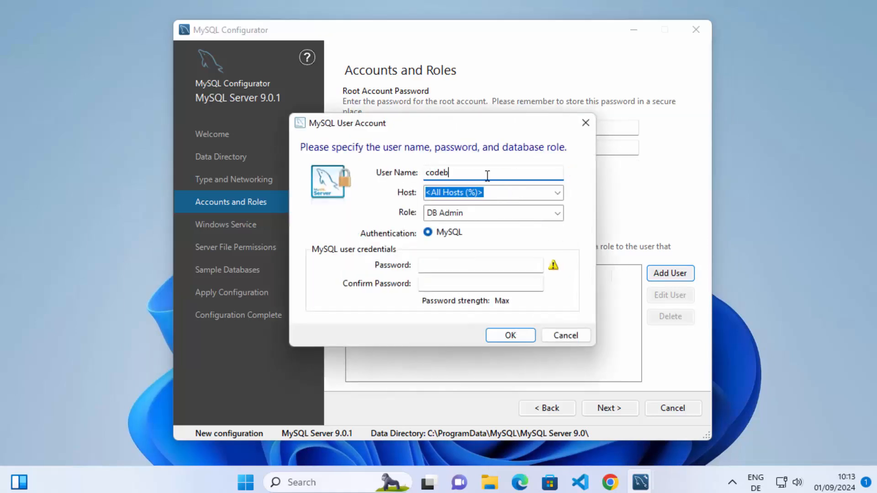
text(ind)
click(443, 215)
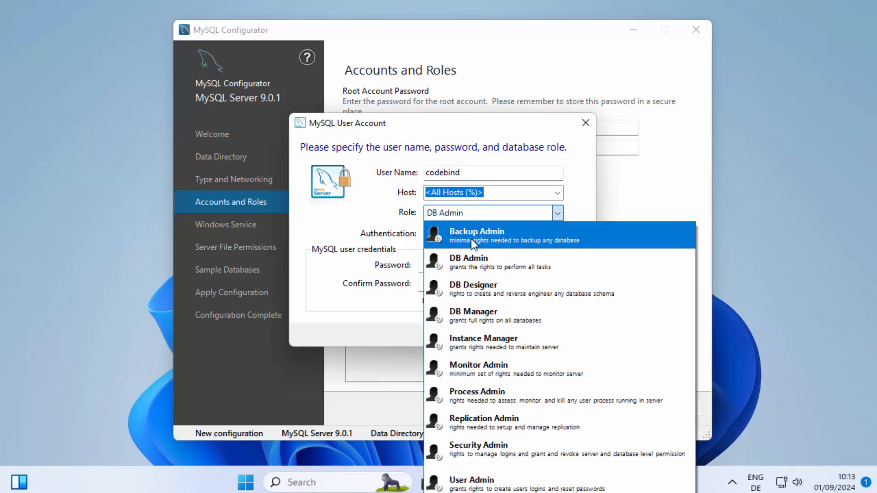
click(327, 232)
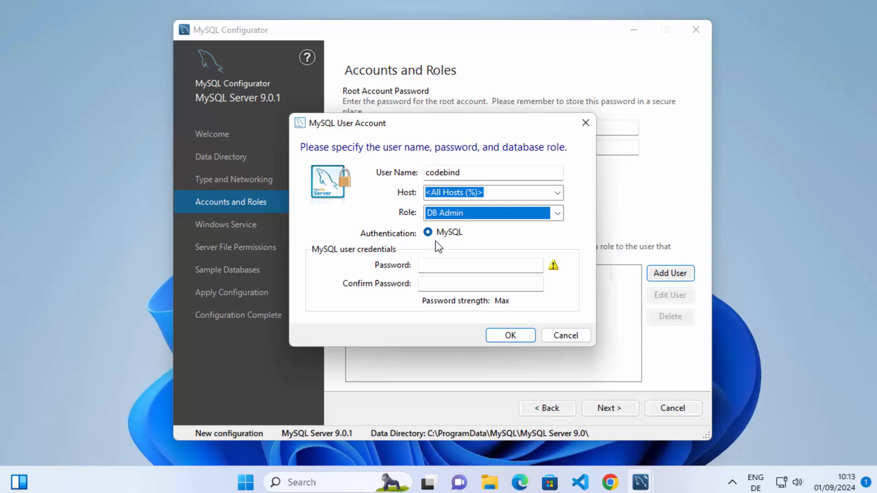
Step: Enter and confirm the codebind account's password, and add the account to the MySQL user accounts
click(447, 264)
text(••)
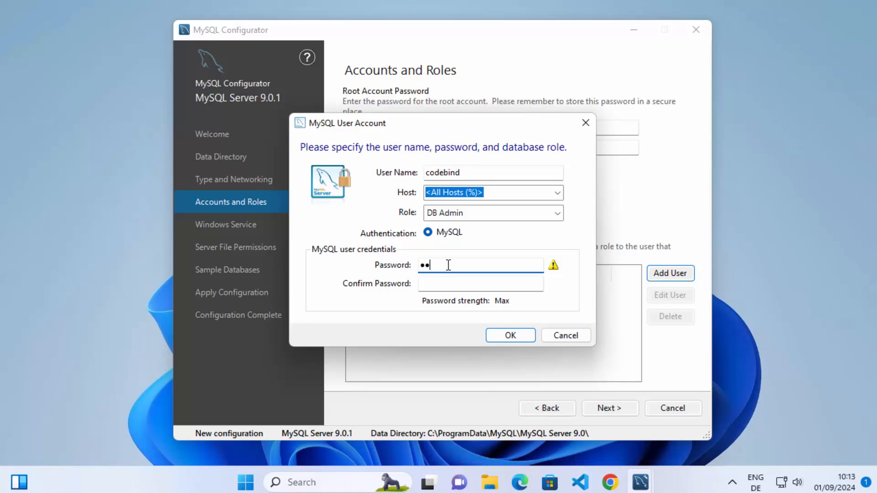
text(••)
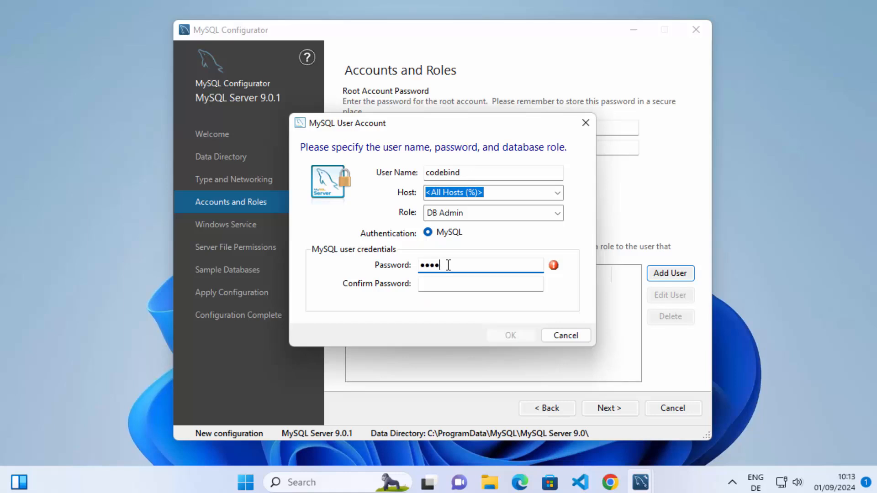
click(445, 282)
text(•)
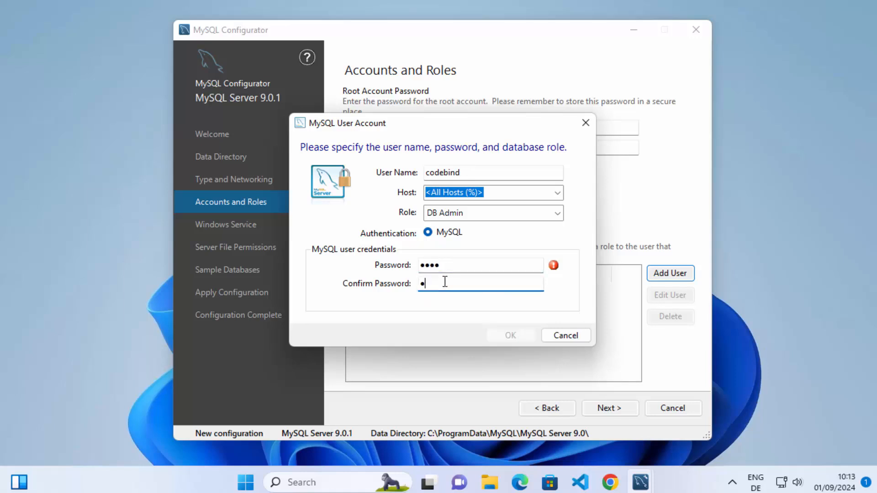
text(•••)
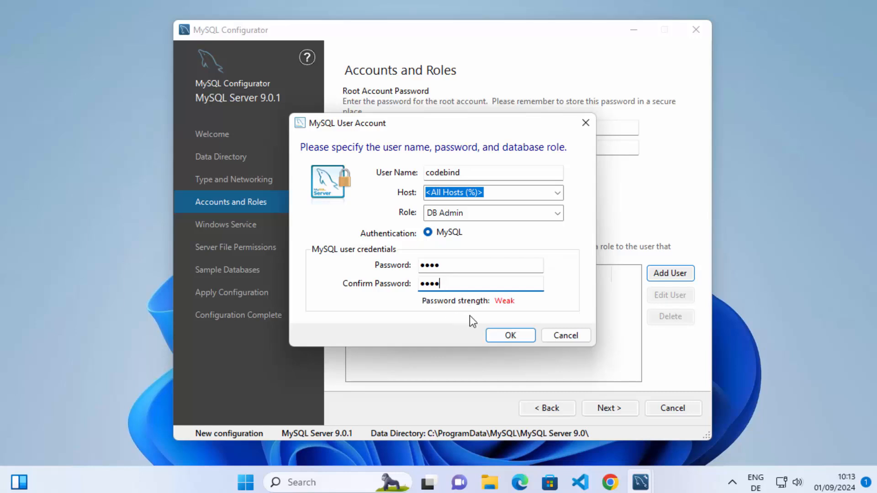
click(511, 335)
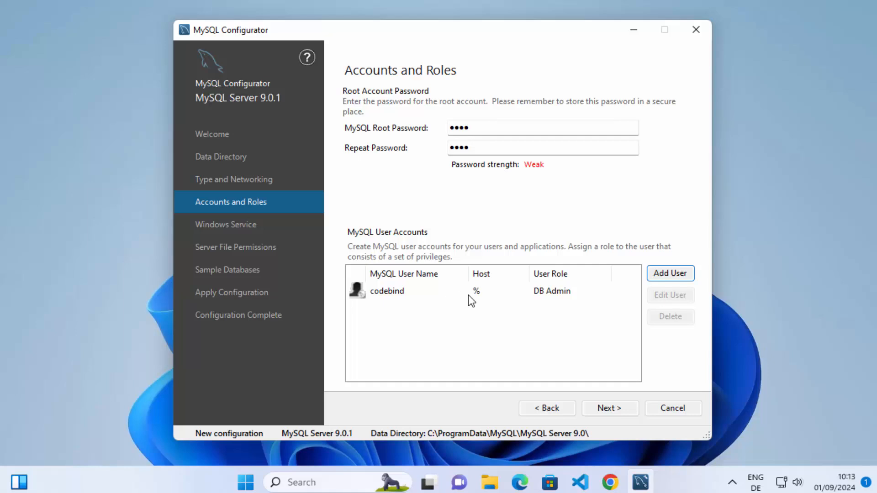
Step: Accept the accounts, the MySQL90 Windows service under the Standard System Account with startup launch, and the default full-access server file permissions
click(486, 133)
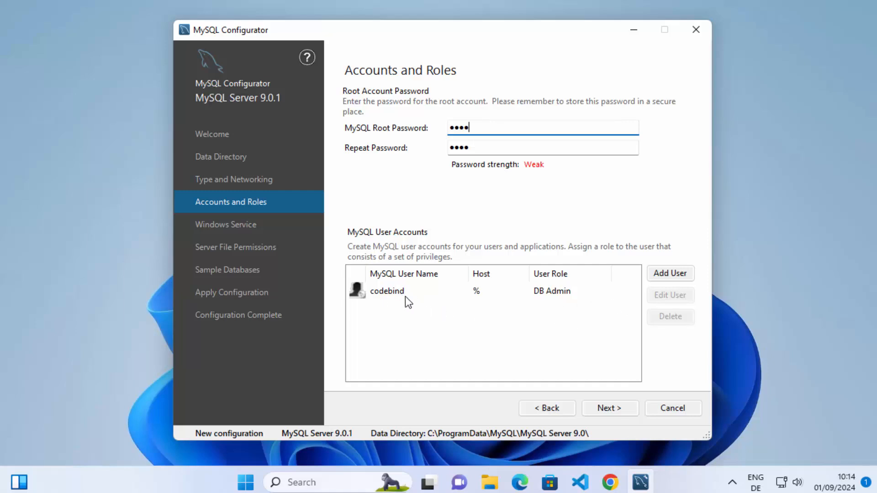
click(610, 408)
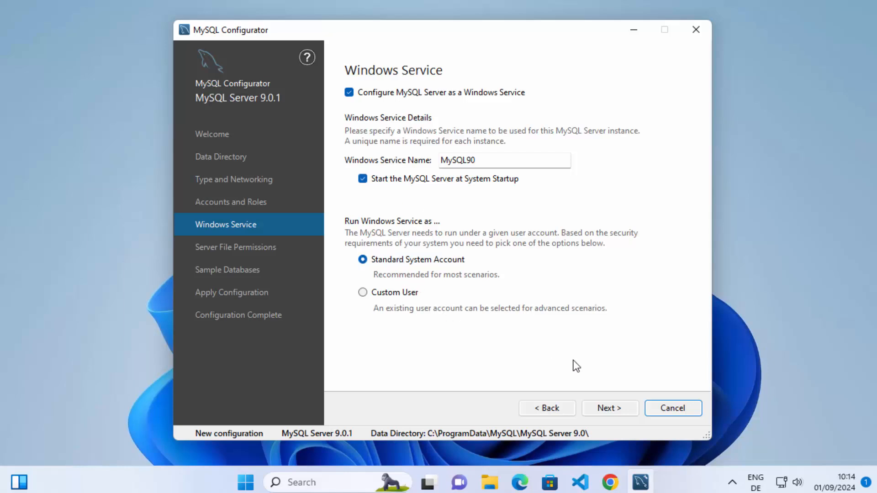
click(600, 408)
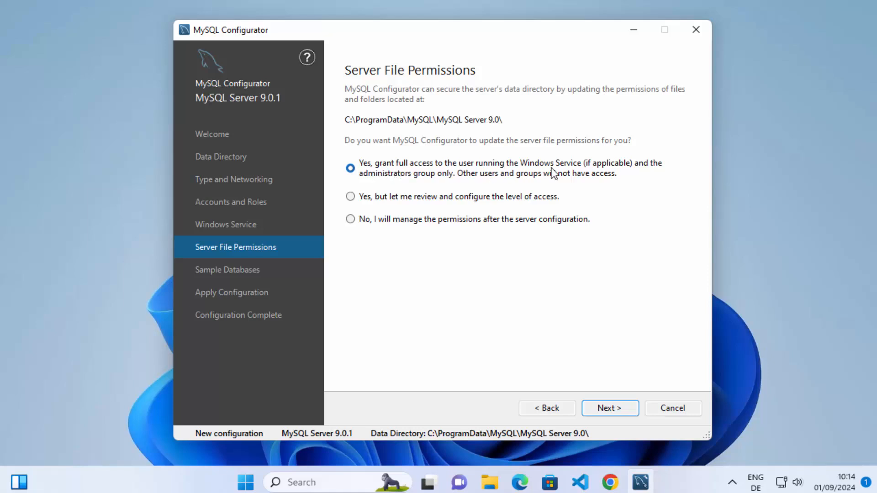
click(615, 409)
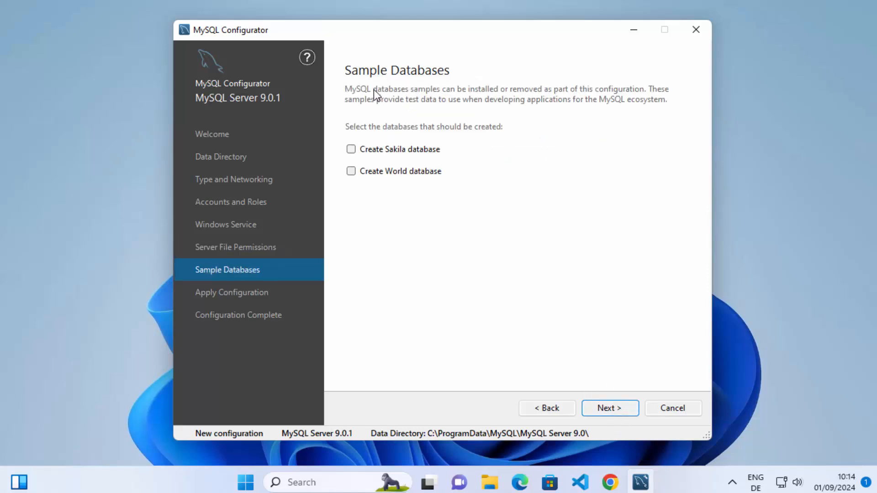
Step: Select both the Sakila and World sample databases for creation and continue to applying the configuration
click(419, 149)
click(425, 170)
click(617, 409)
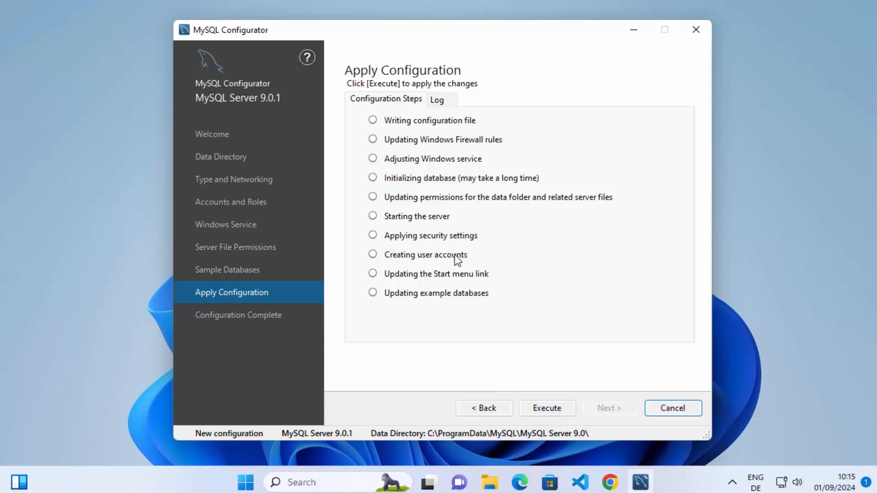
Step: Execute the MySQL Server 9.0.1 configuration steps and finish the configurator
click(544, 407)
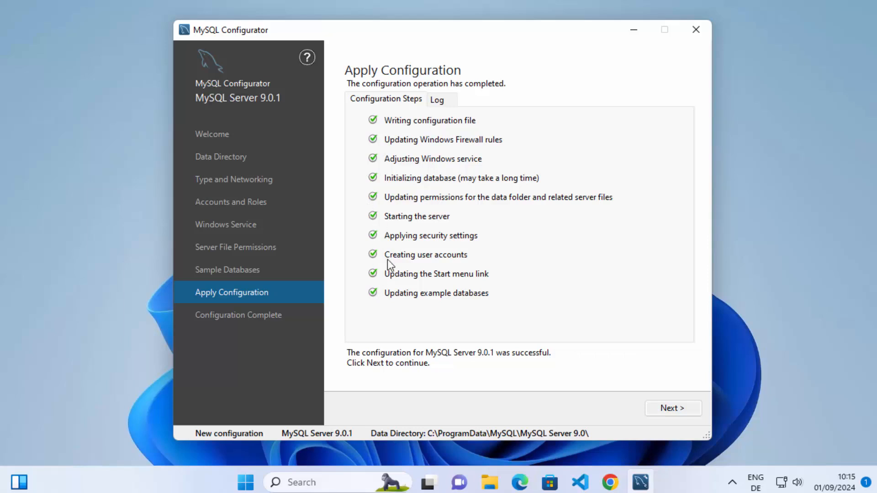
click(686, 412)
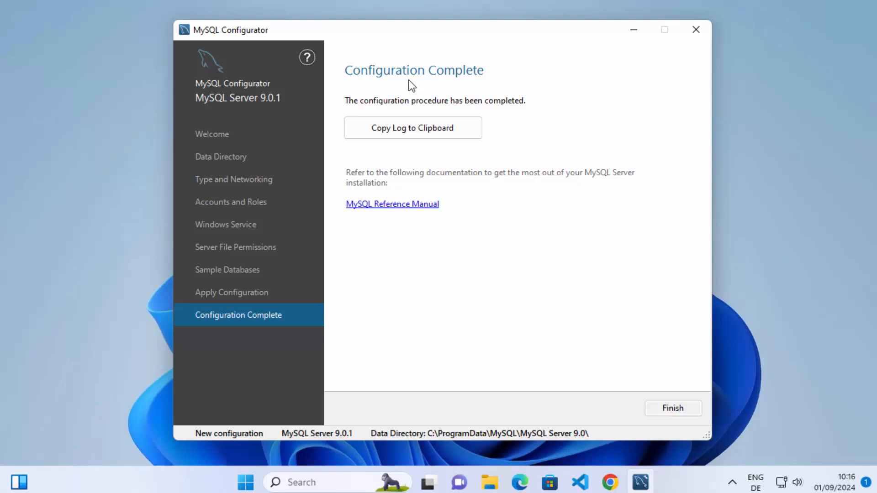
click(668, 410)
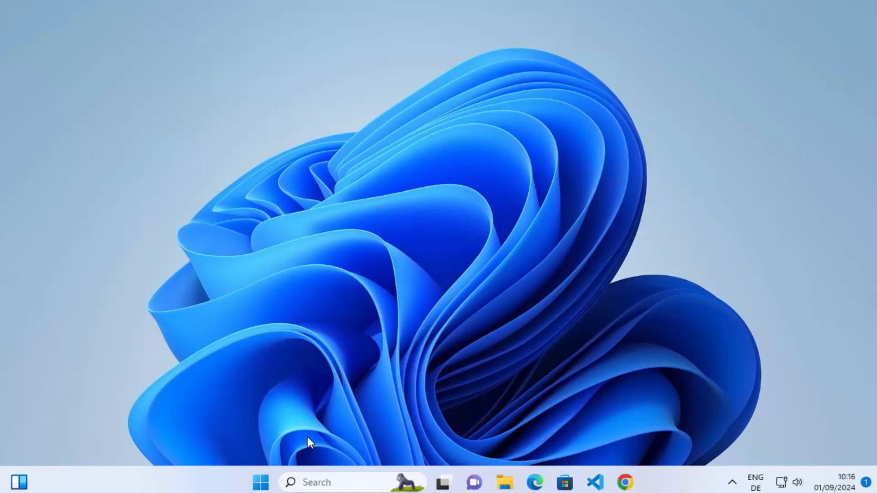
Step: Launch MySQL 9.0 Command Line Client from the MySQL folder among the installed apps
click(261, 482)
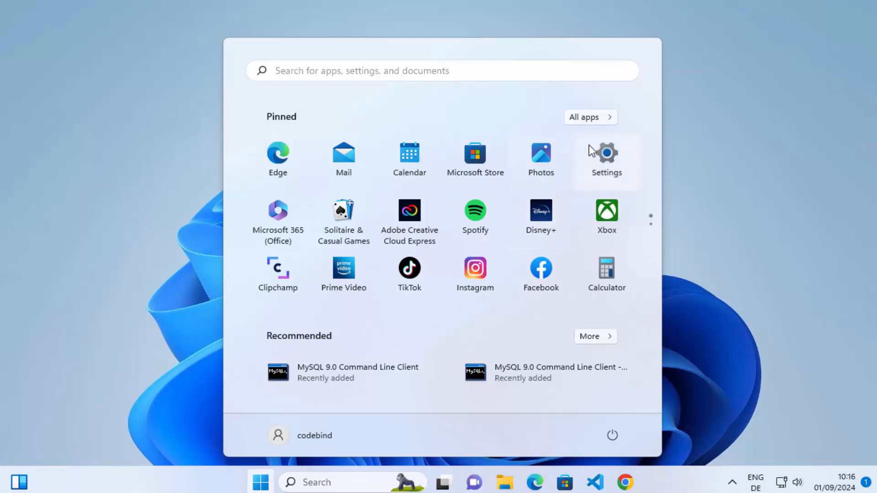
click(591, 120)
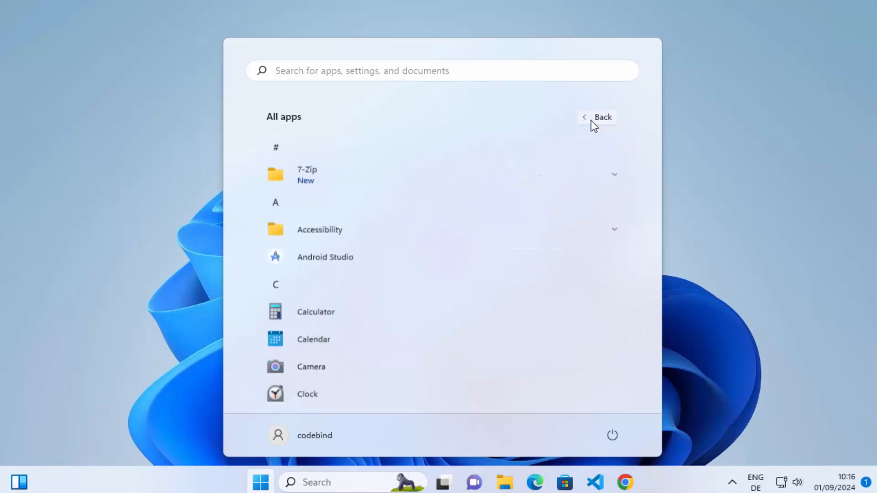
scroll(505, 182, down, 5)
scroll(504, 182, down, 10)
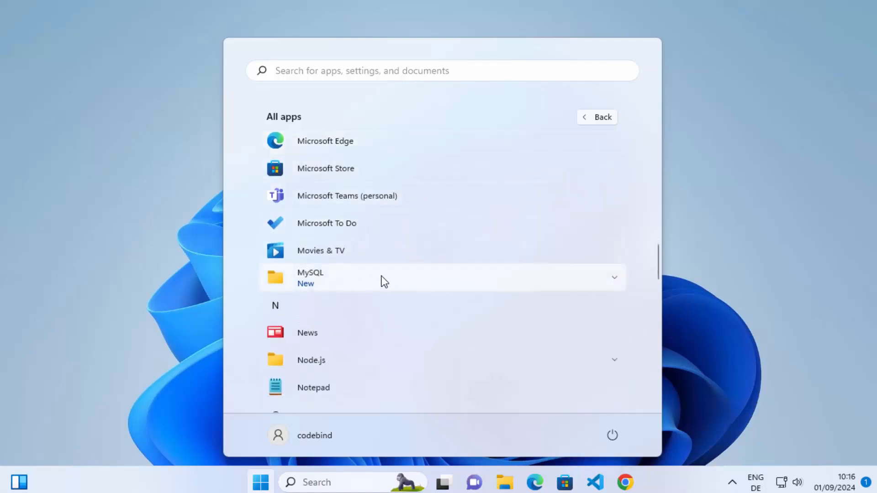
click(369, 280)
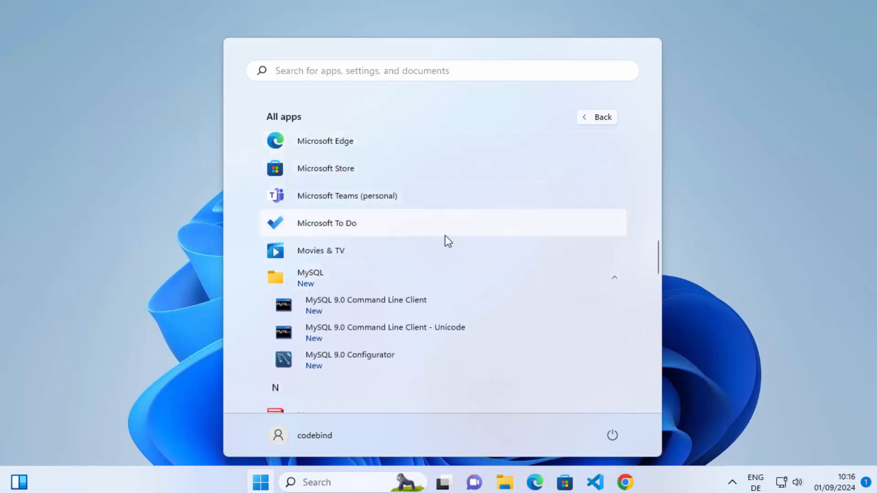
scroll(445, 236, down, 1)
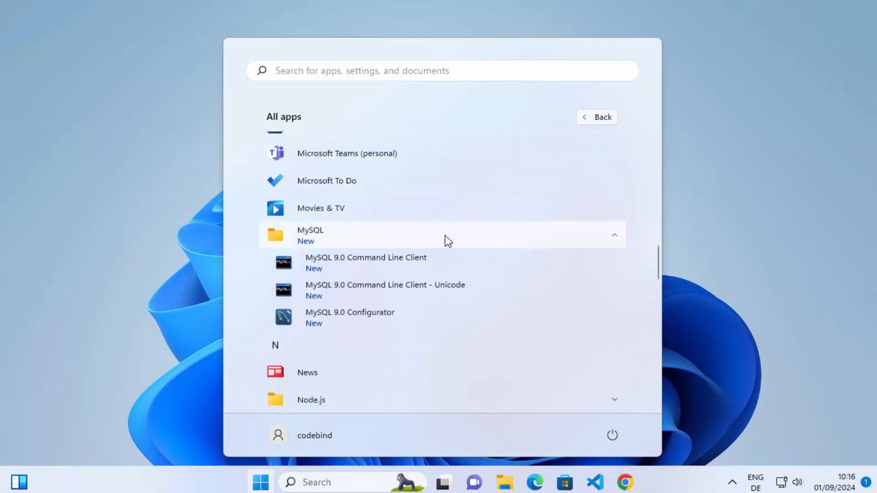
click(360, 273)
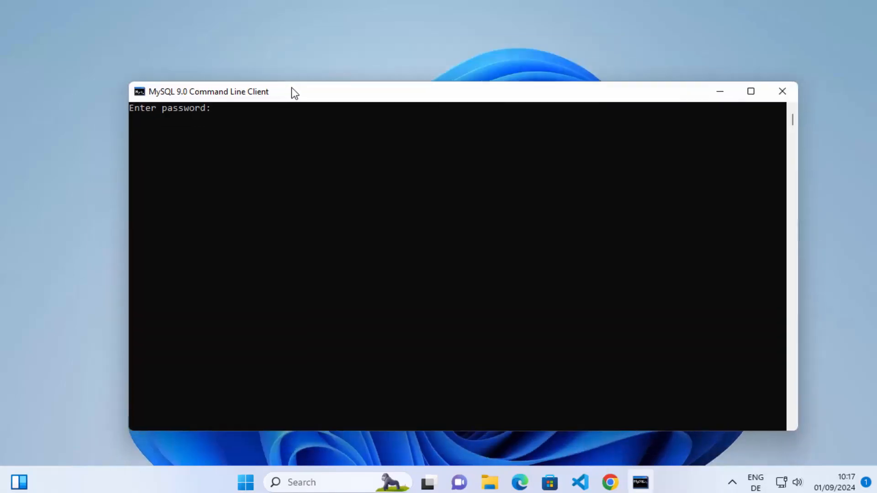
Step: Log in to the MySQL command line client with the root password
click(245, 115)
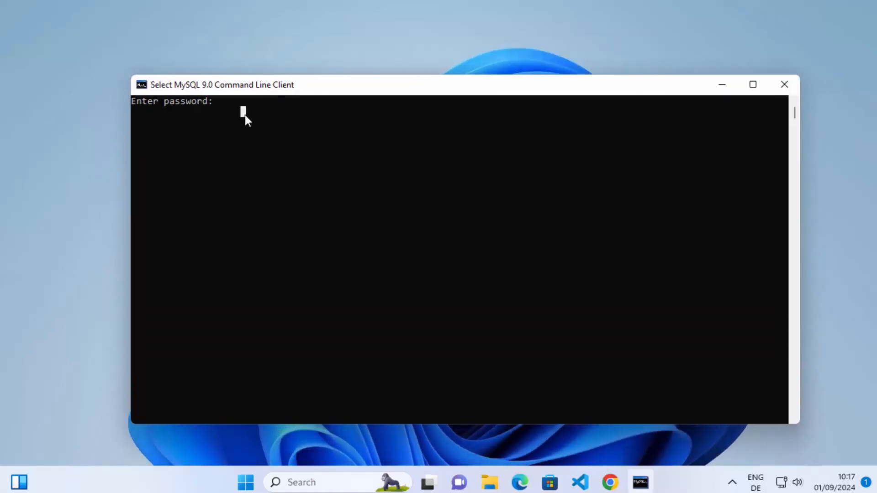
text(**)
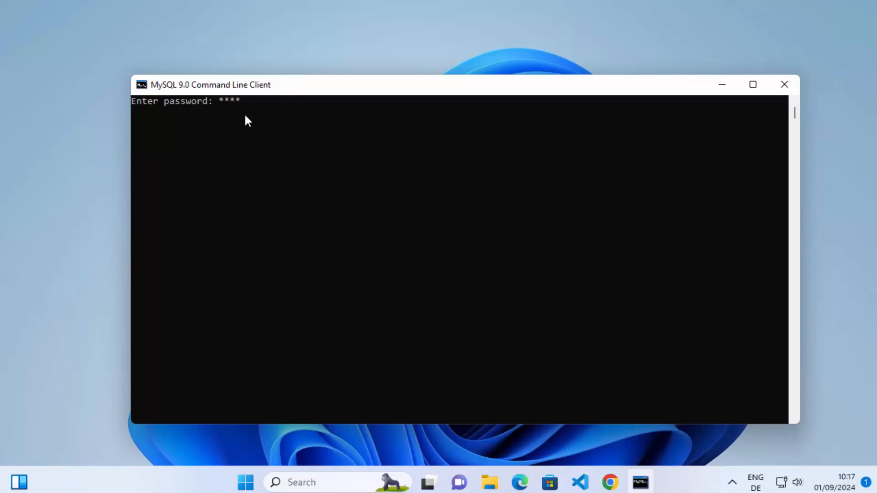
key(Return)
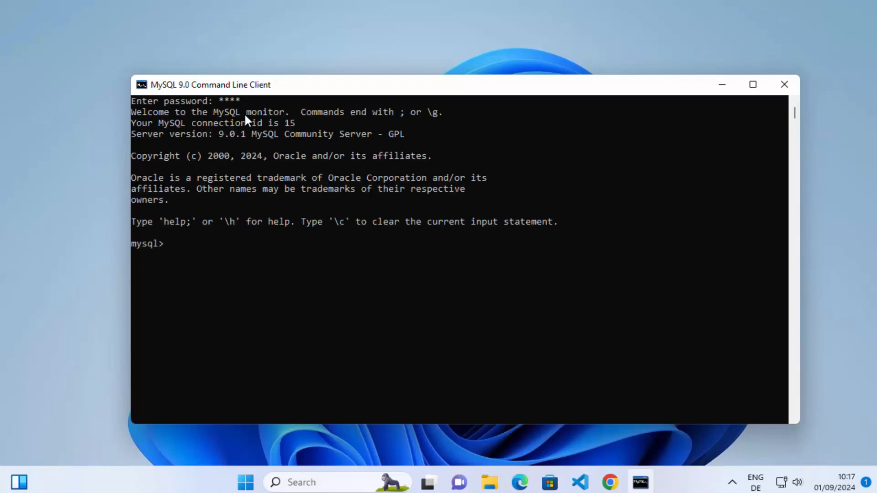
Step: Display the MySQL client help with \h and look through the list of available commands
click(195, 254)
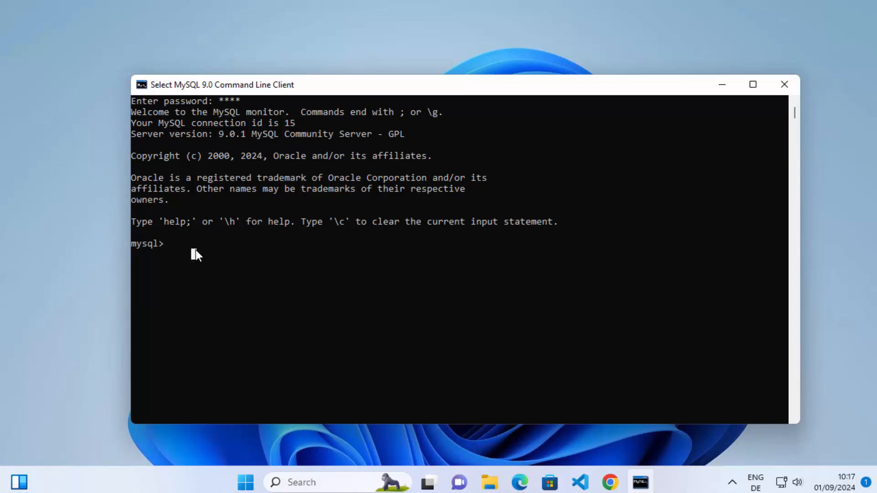
text(\)
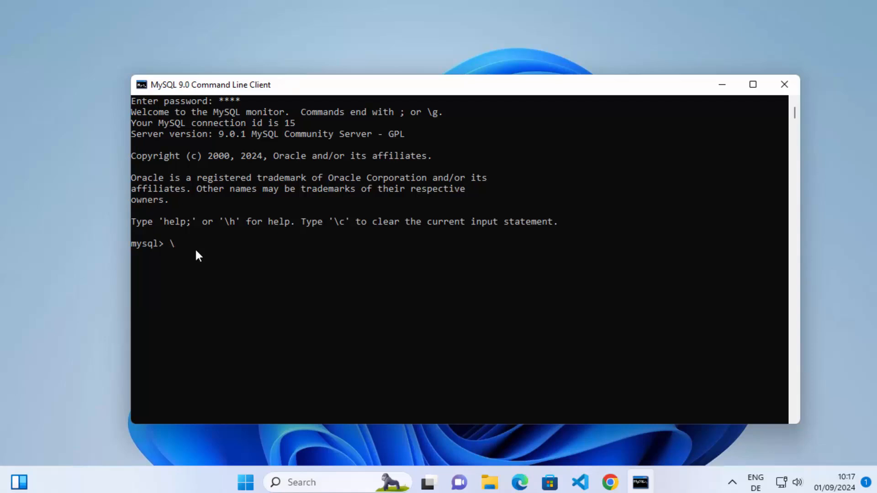
text(h)
key(Return)
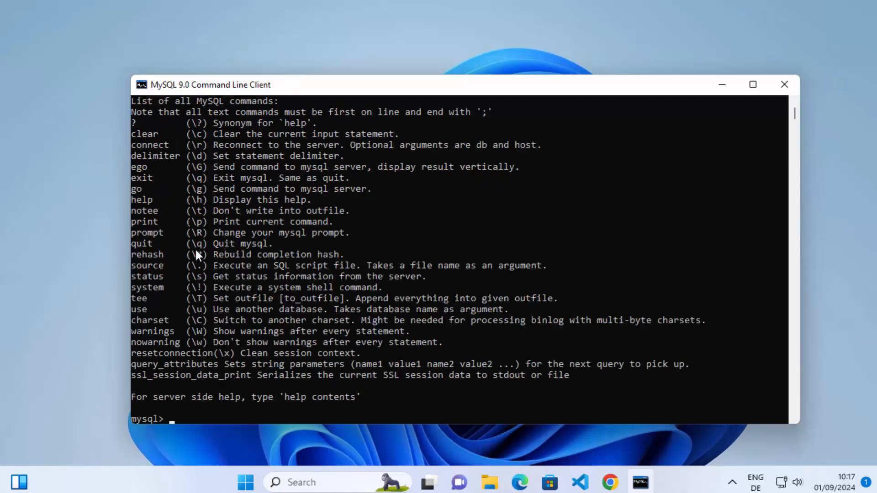
scroll(235, 260, up, 1)
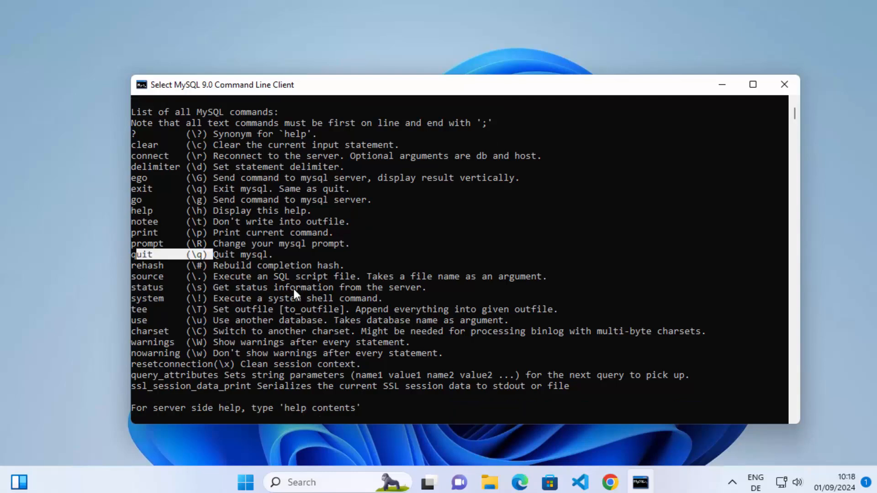
scroll(293, 287, down, 1)
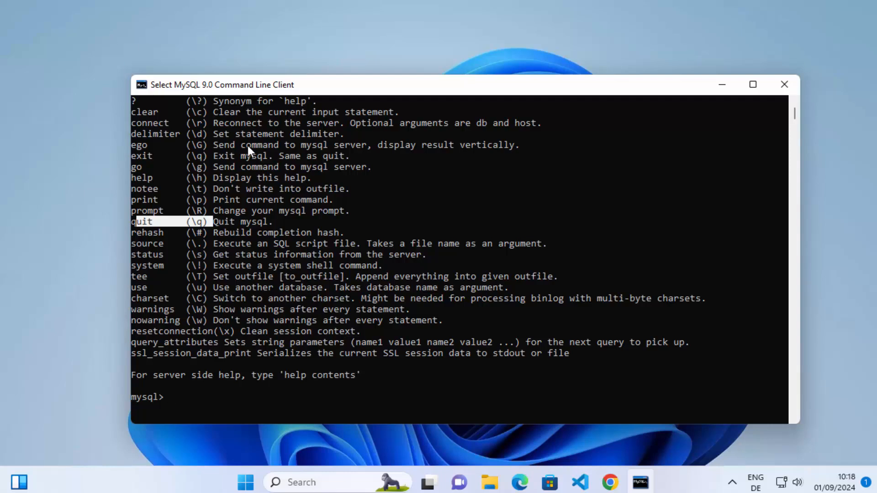
Step: Reconnect to the MySQL server with \r and check the current database entry
click(301, 305)
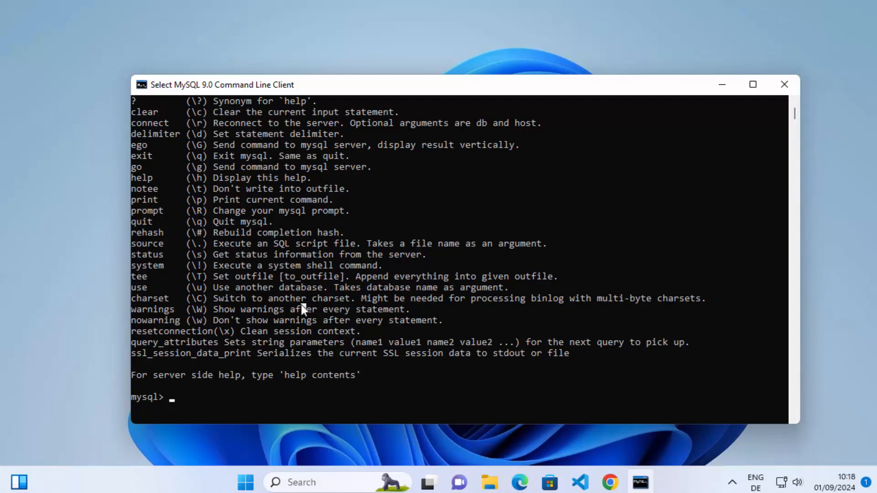
text(\r)
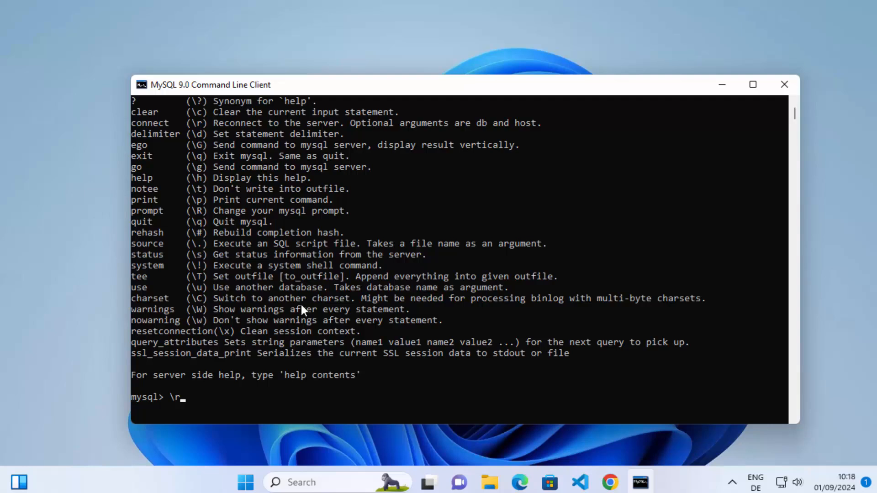
key(Return)
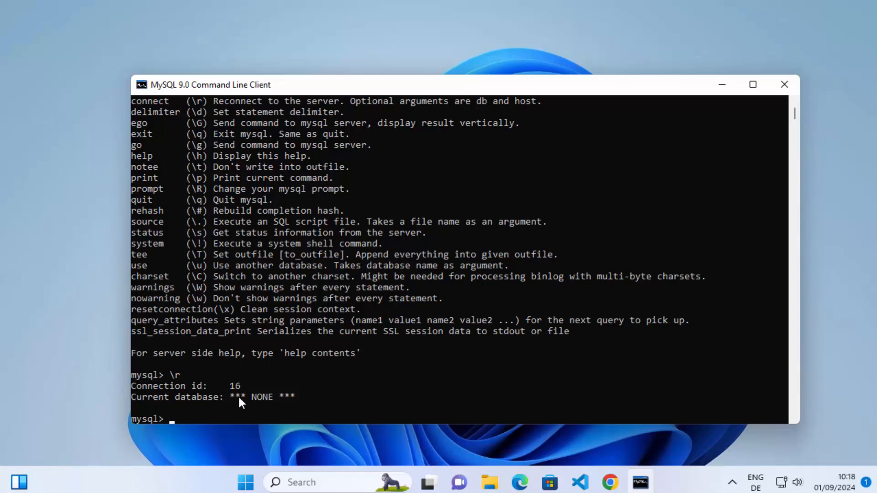
drag(252, 397, 269, 395)
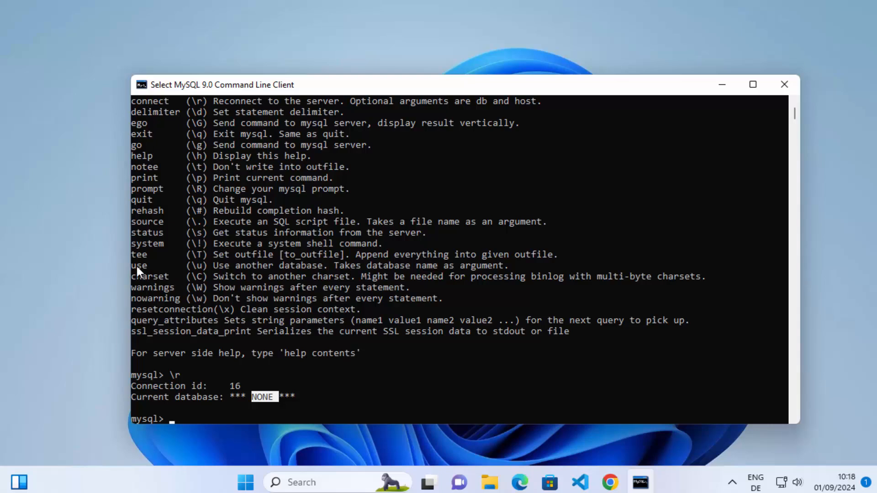
Step: Find the use command in the help list and try to switch to the database mydb with \u mydb
drag(138, 267, 174, 270)
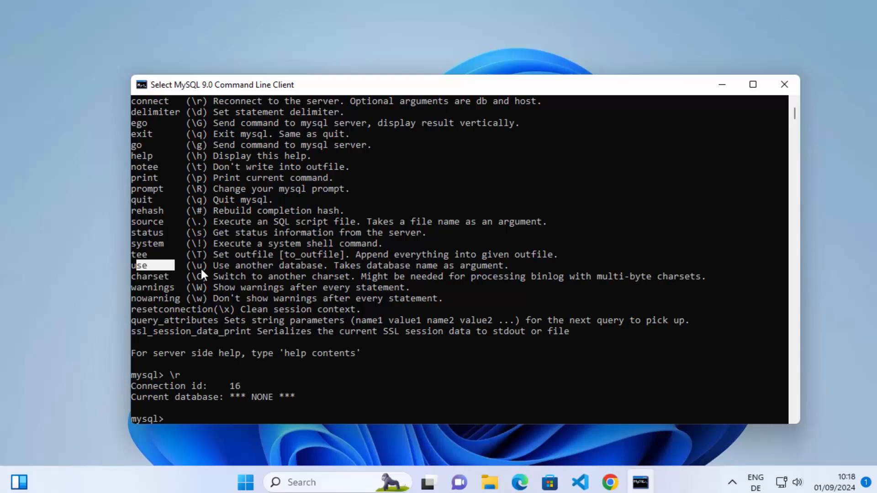
click(335, 414)
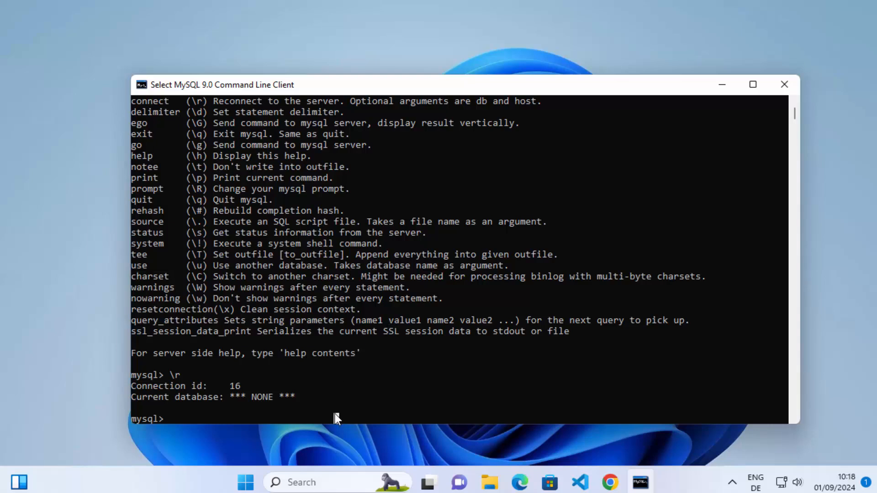
text(\u)
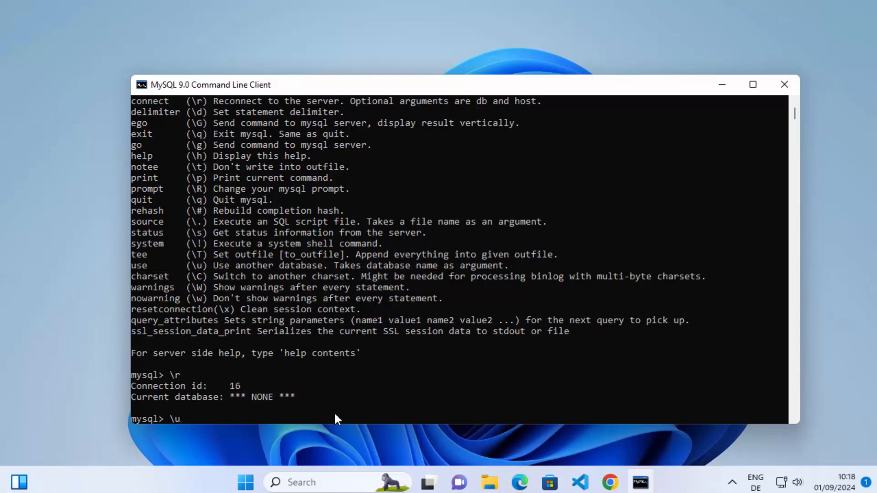
text( mydb)
key(Return)
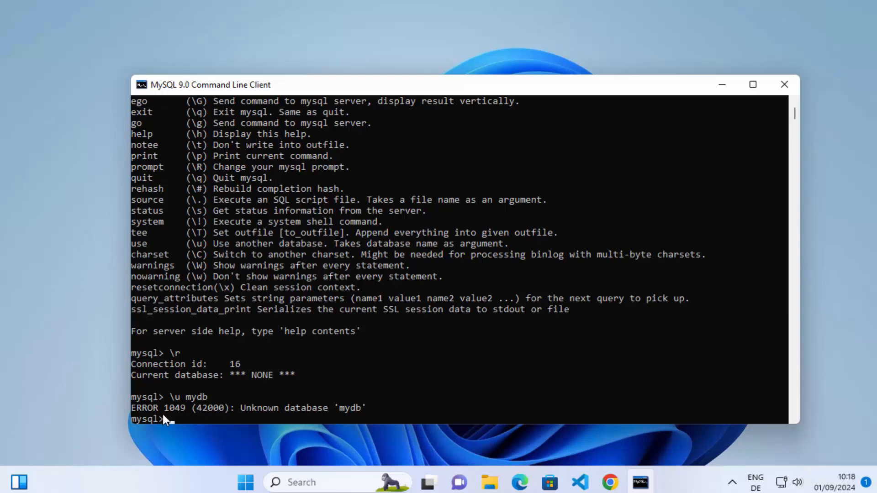
Step: Create a database named mydb with the statement create database mydb;
double_click(349, 408)
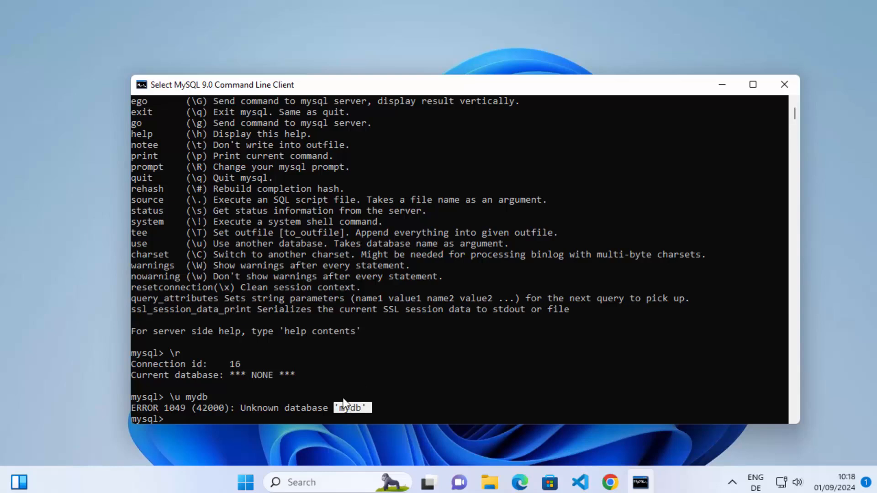
click(565, 375)
text(cre)
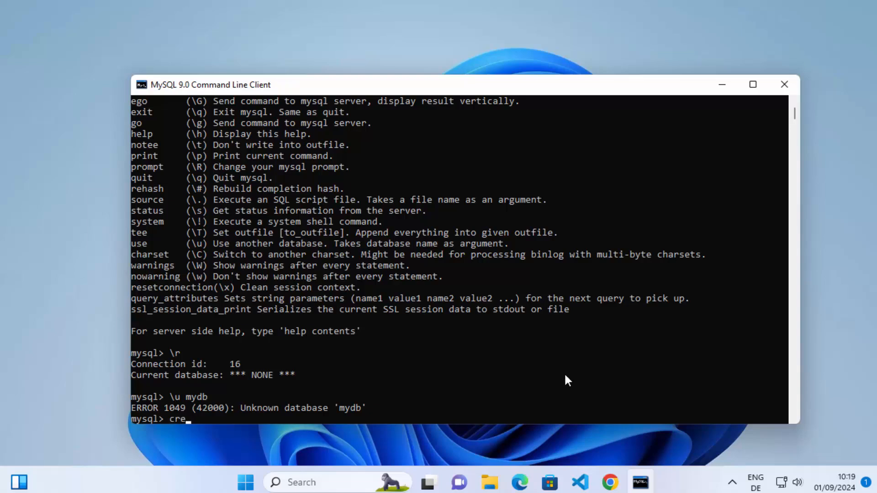
text(ate database mydb)
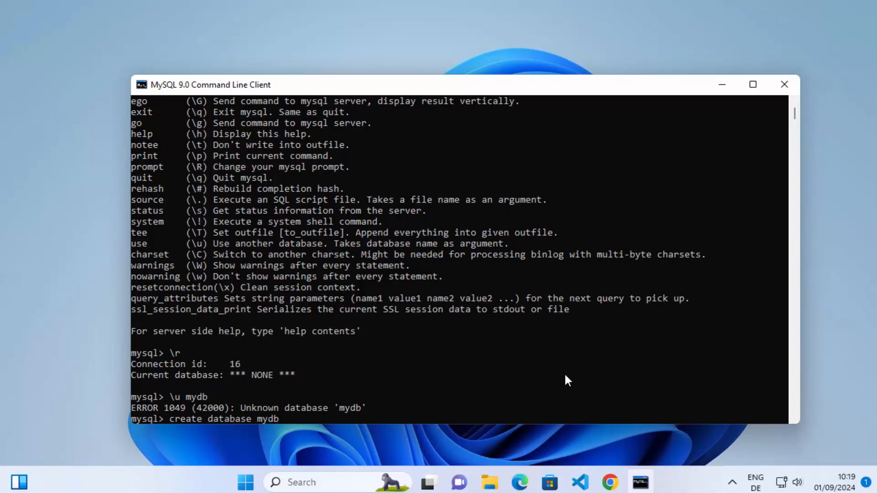
text(;)
key(Return)
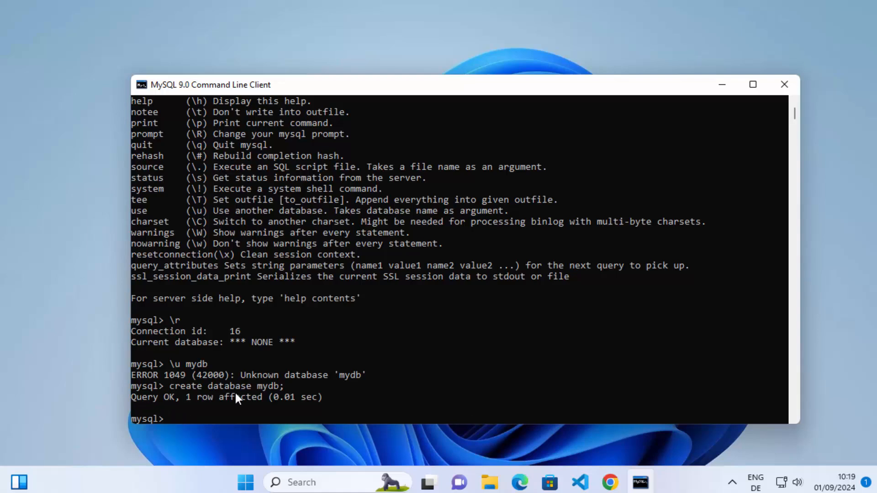
Step: Switch to the mydb database with the command use mydb
click(243, 409)
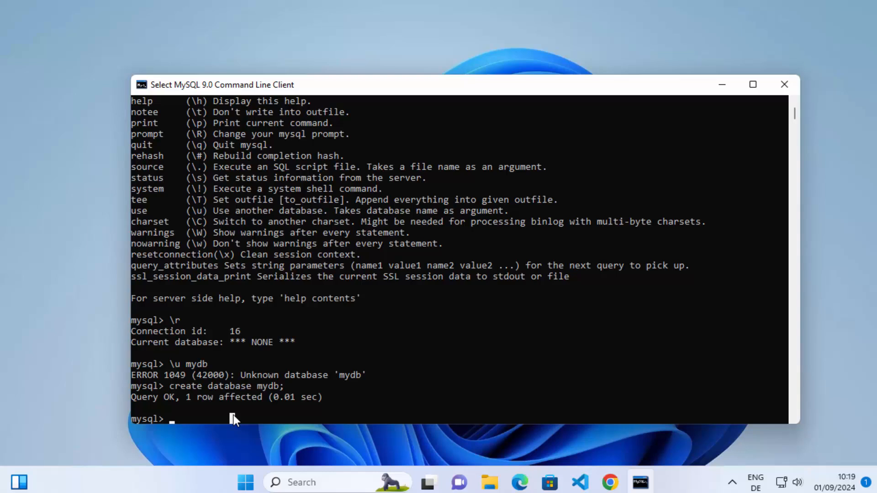
text(use my)
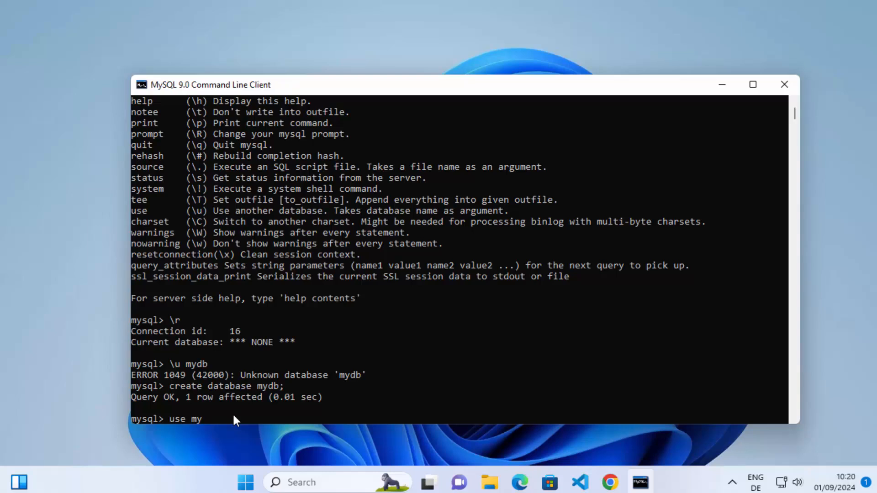
text(db)
key(Return)
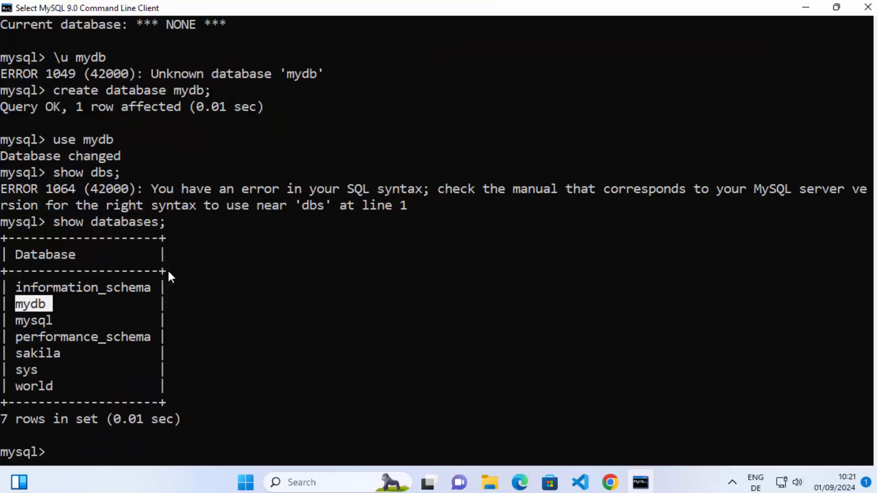
Step: Review the show dbs and show databases commands and look for mydb in the list of databases
click(111, 237)
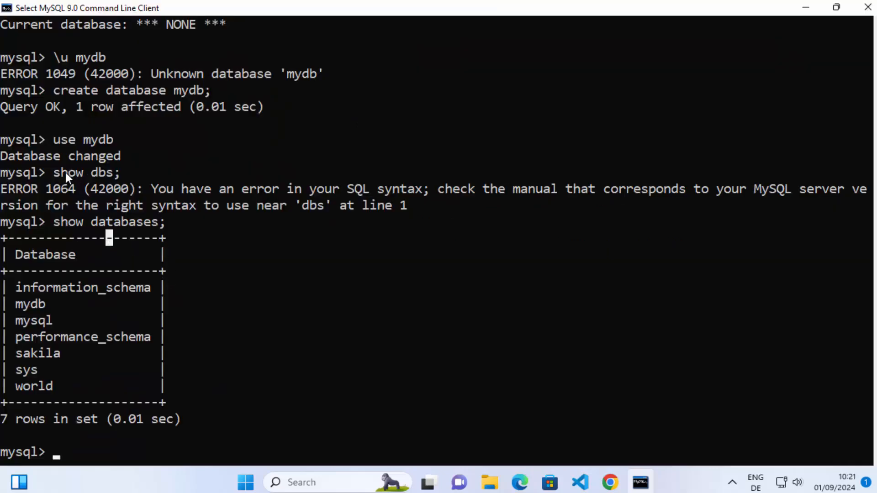
drag(65, 172, 109, 178)
drag(53, 221, 156, 223)
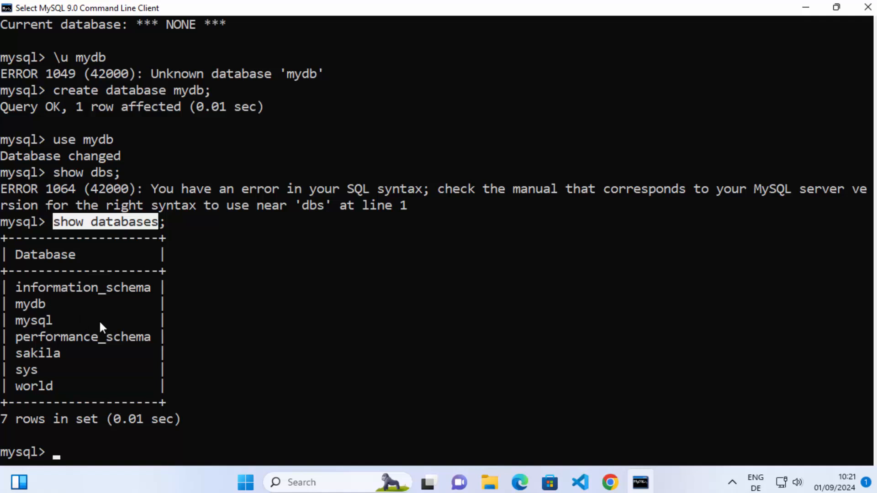
double_click(32, 318)
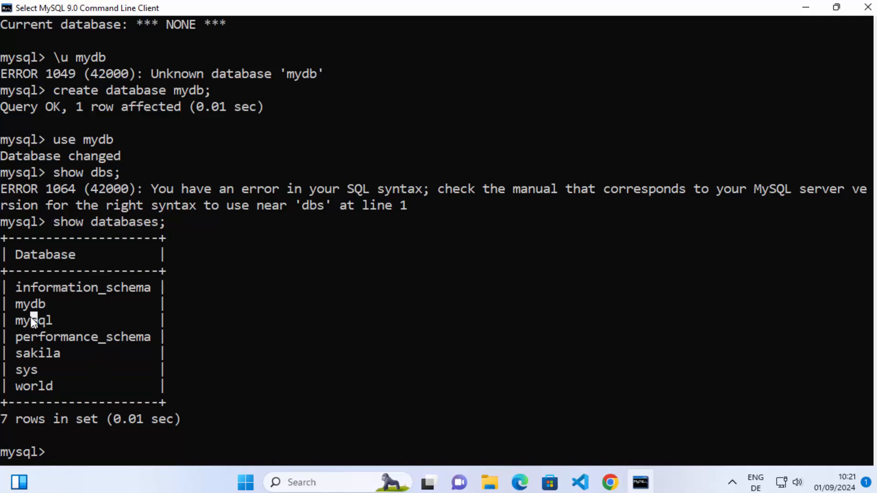
double_click(33, 300)
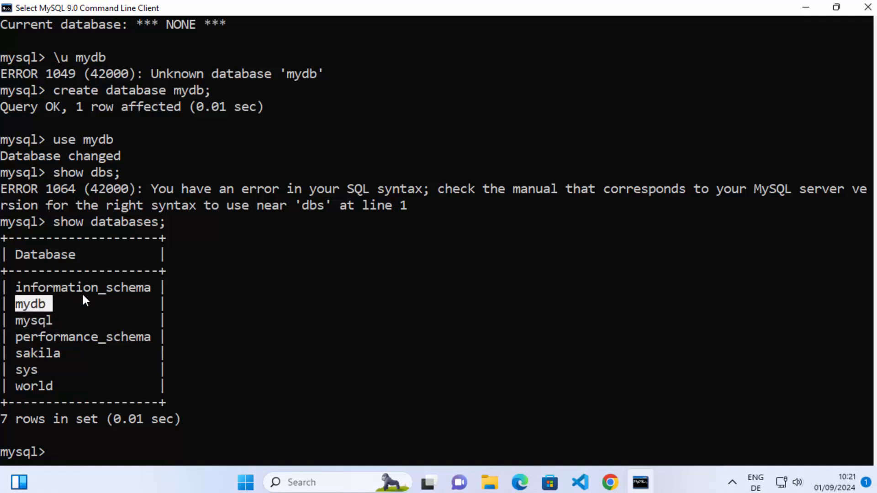
scroll(173, 206, up, 2)
scroll(172, 205, down, 2)
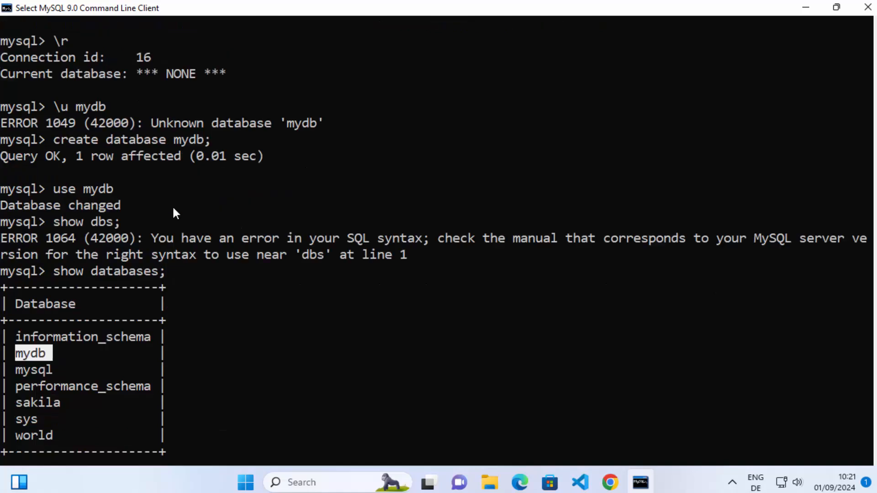
click(350, 386)
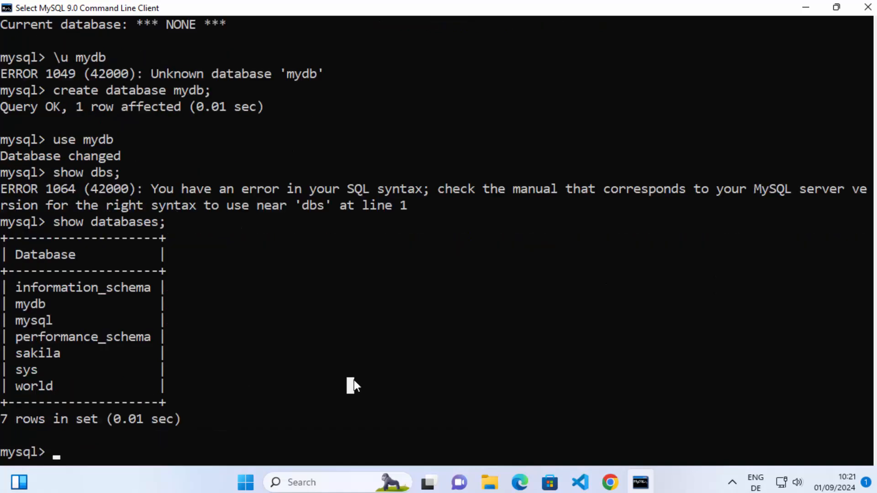
double_click(37, 305)
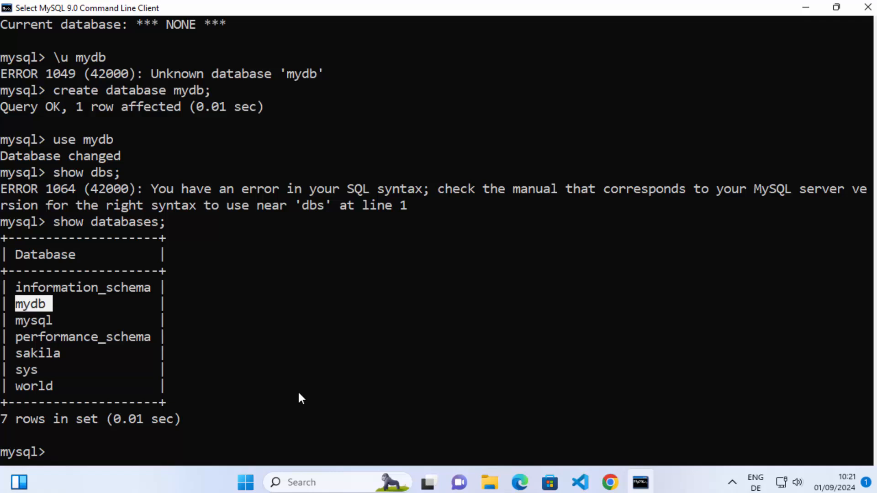
click(433, 321)
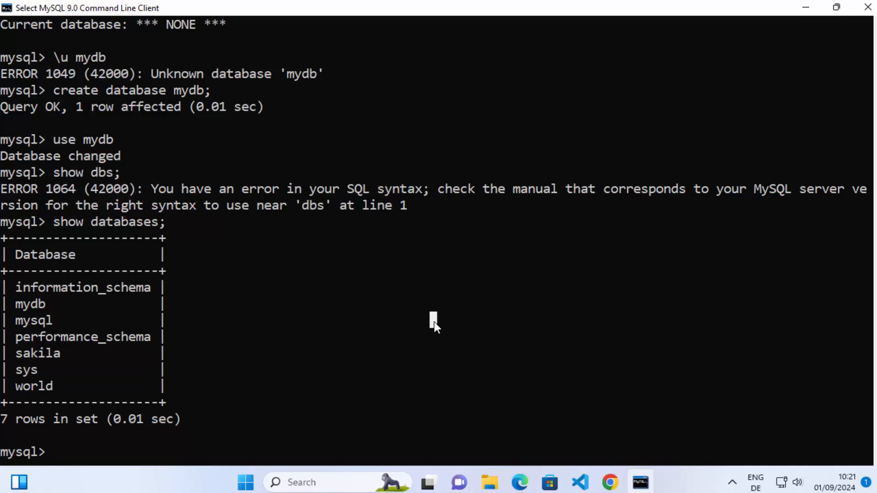
click(602, 236)
Step: Switch to Chrome and open the MySQL Community (GPL) Downloads page from the MySQL website
click(806, 8)
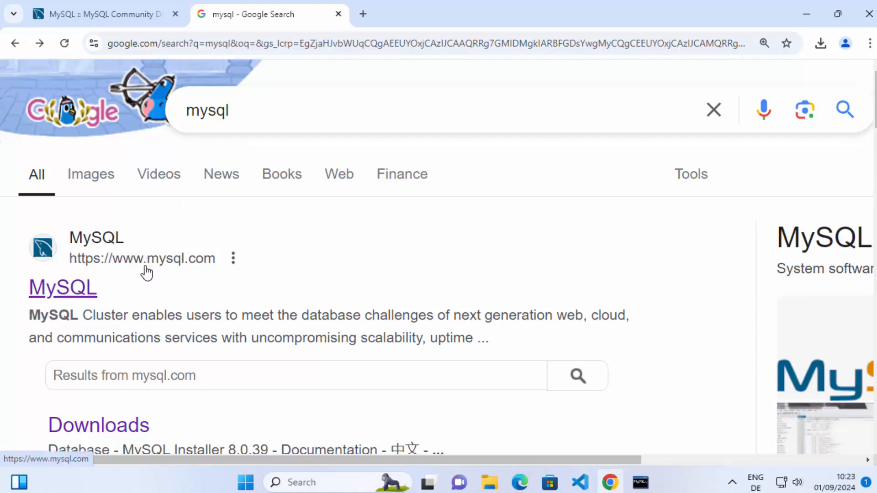
click(83, 289)
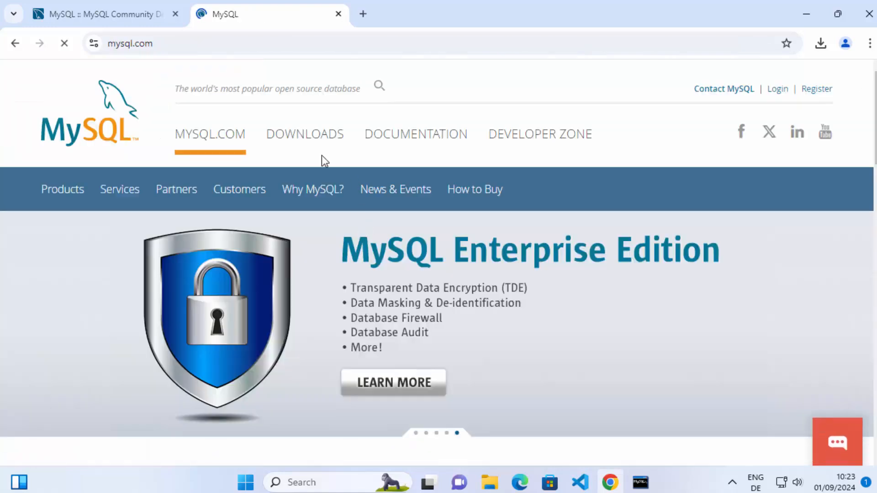
click(319, 139)
scroll(259, 219, down, 1)
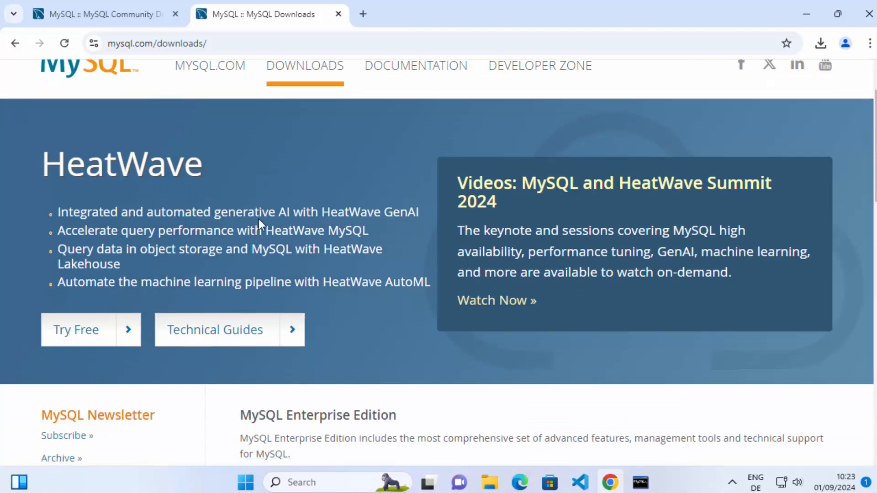
scroll(258, 219, down, 5)
scroll(260, 221, down, 4)
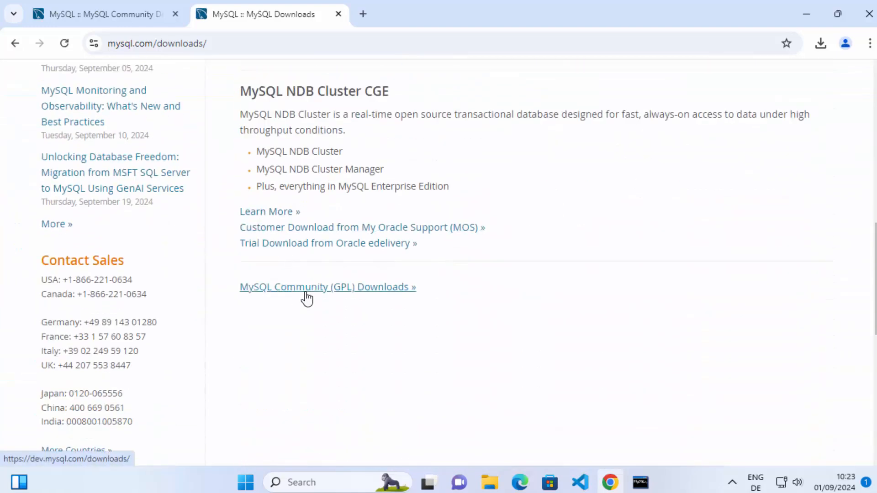
click(349, 291)
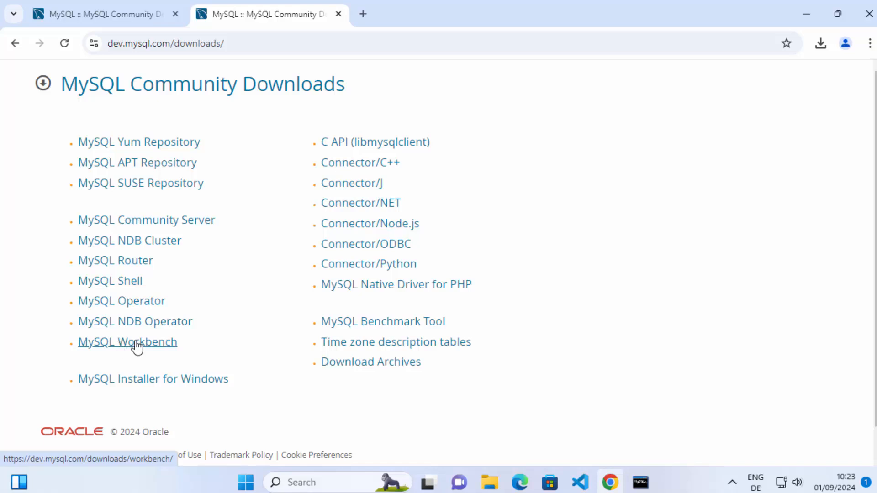
Step: Download the MySQL Workbench 8.0.38 MSI installer for Windows (x86, 64-bit) without logging in or signing up
click(121, 347)
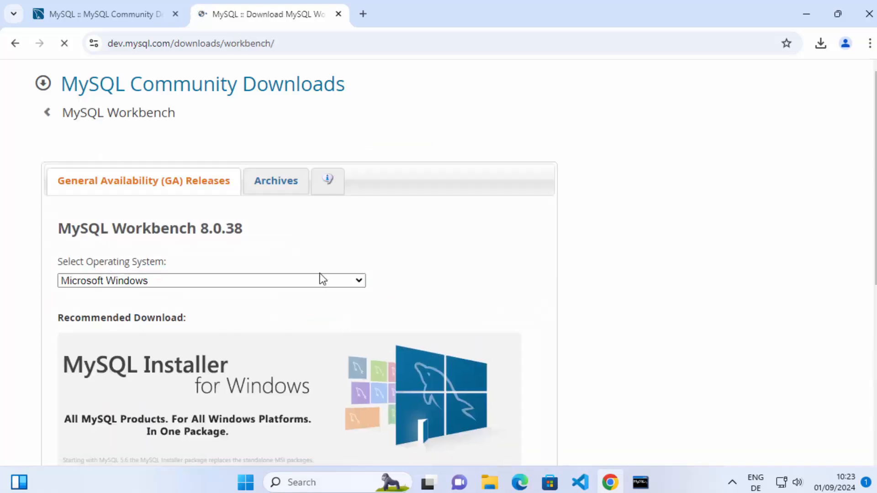
scroll(335, 265, down, 5)
scroll(335, 267, down, 2)
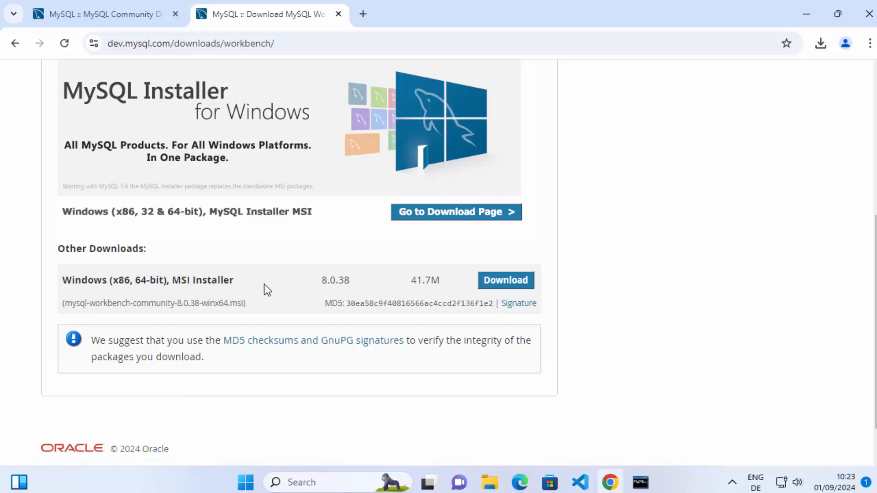
click(489, 287)
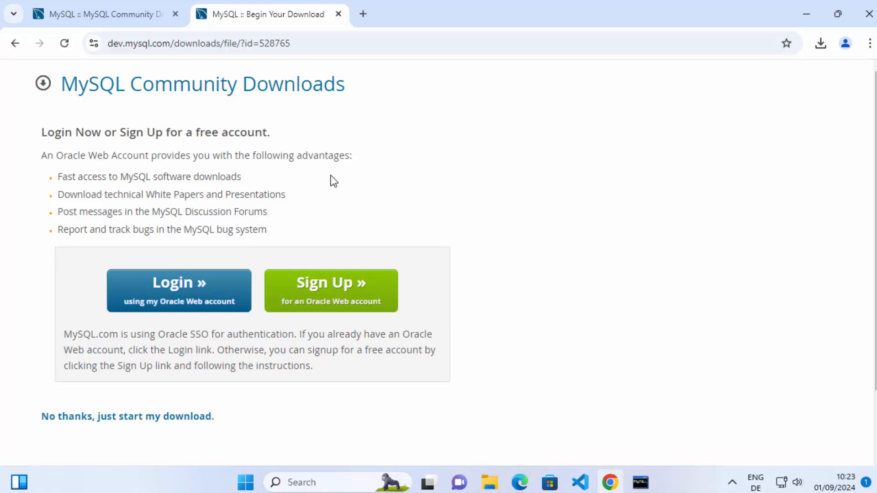
scroll(223, 151, down, 2)
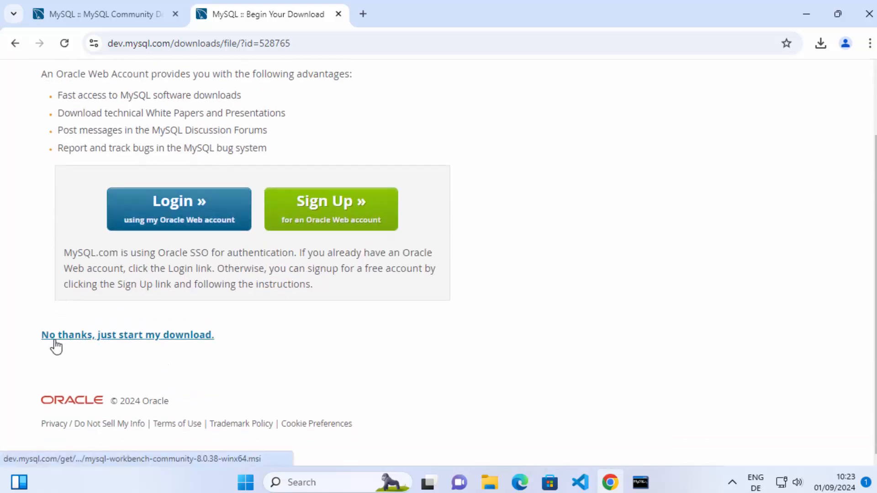
click(159, 338)
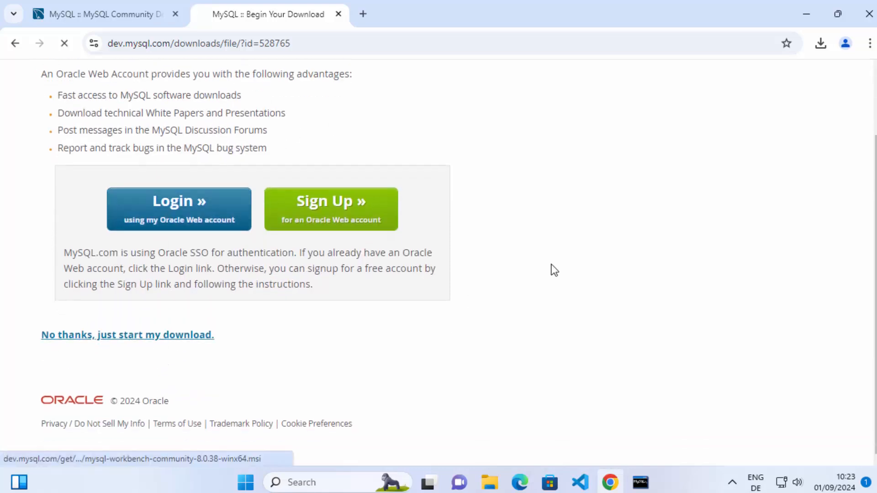
Step: Run the downloaded MySQL Workbench installer and minimize the browser
click(821, 43)
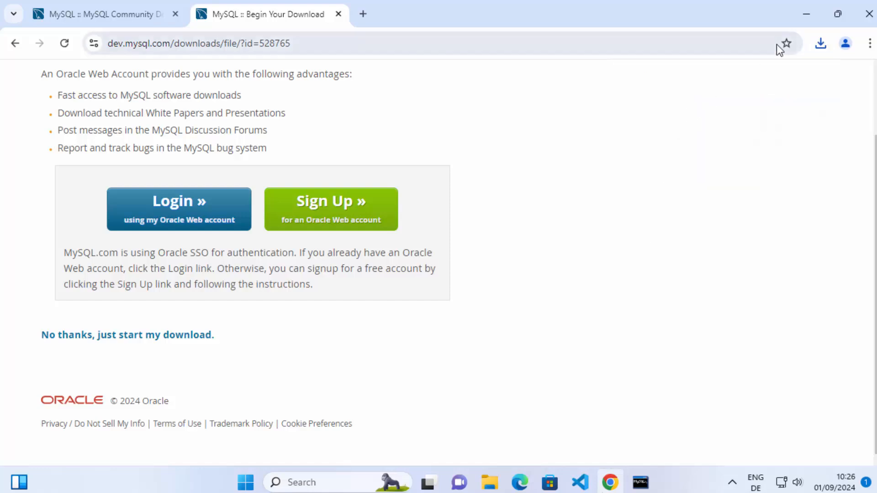
click(821, 44)
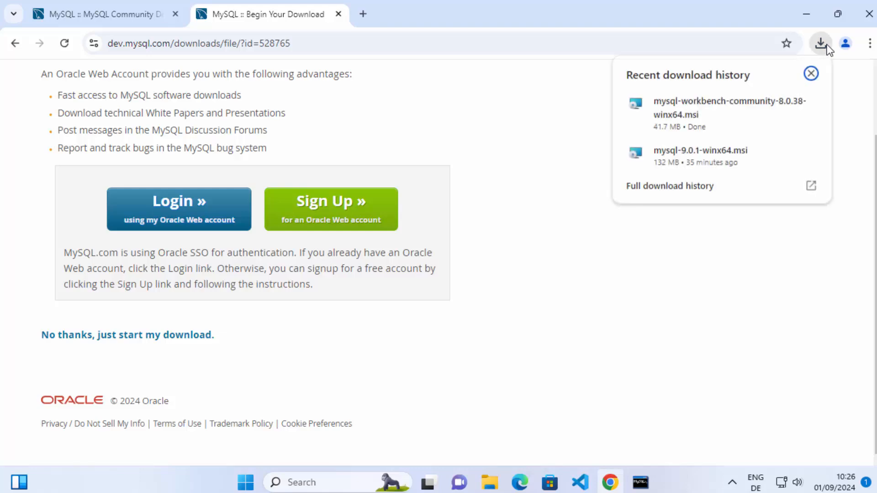
click(725, 111)
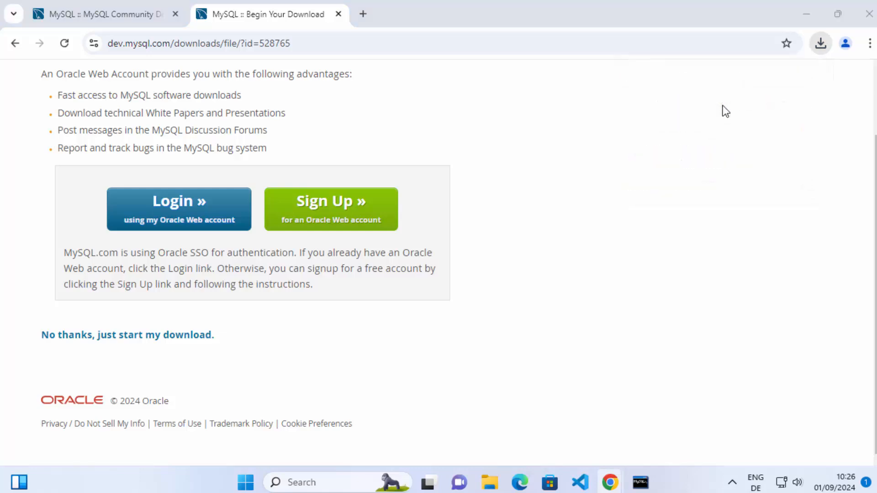
click(804, 16)
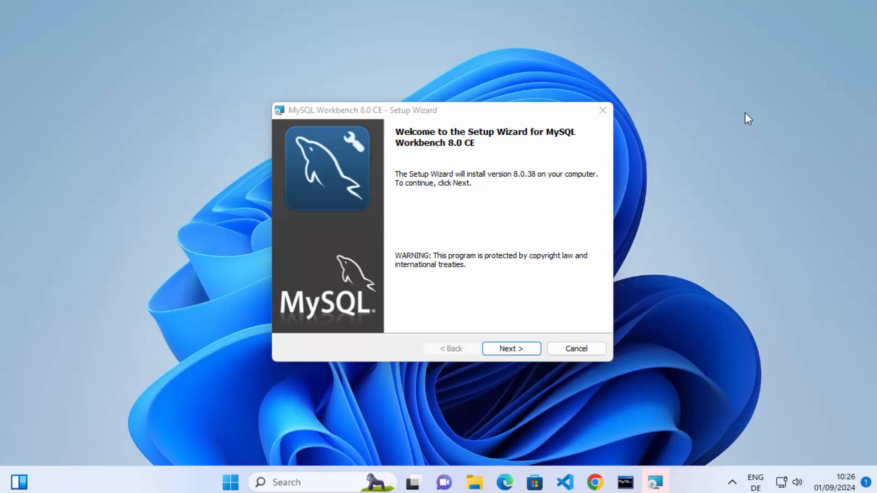
Step: Install MySQL Workbench 8.0 CE in the default destination folder with the Complete setup type, allowing the installer to make changes
click(467, 168)
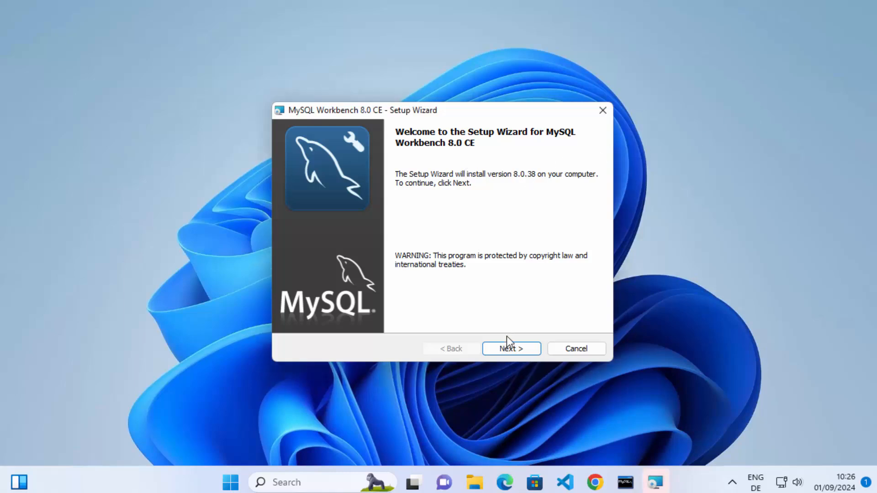
click(508, 350)
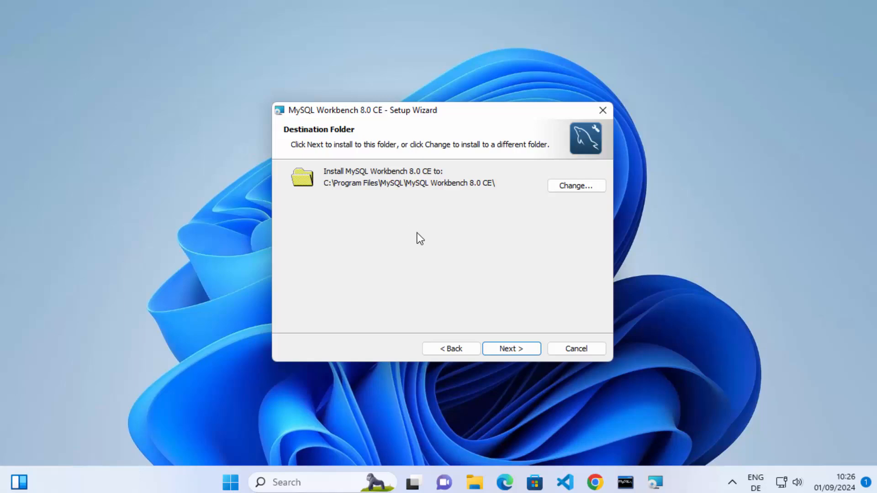
click(508, 351)
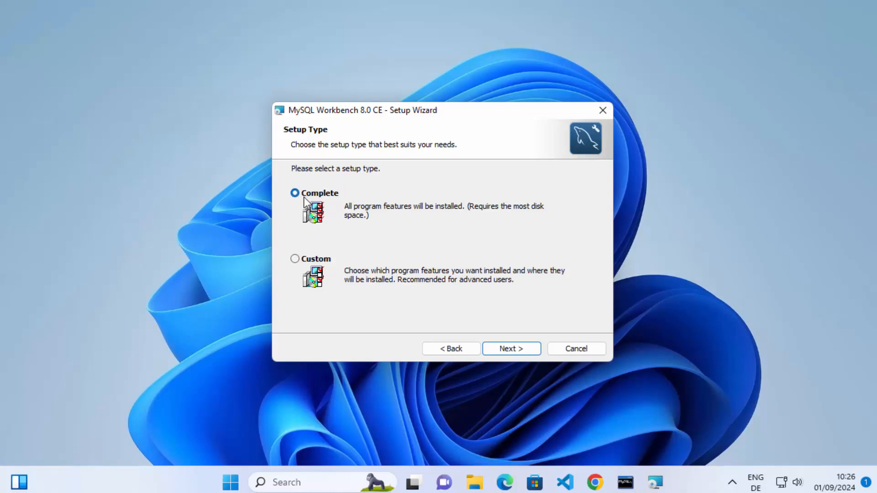
click(505, 350)
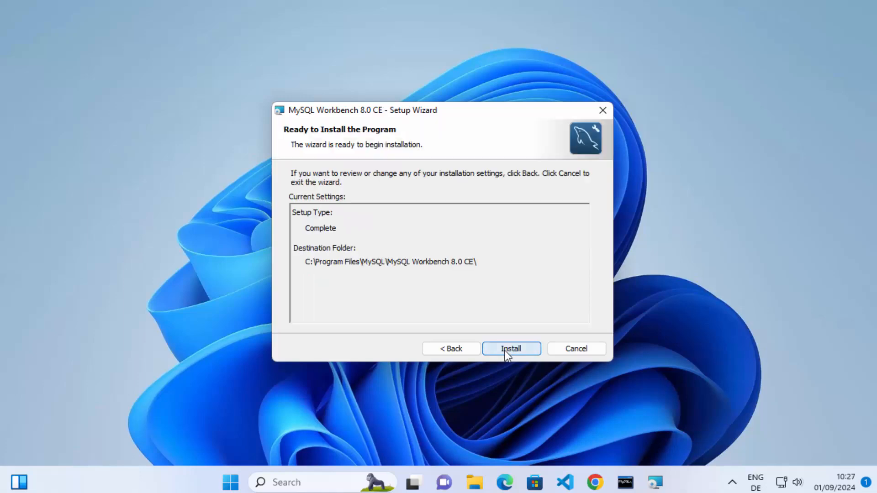
click(505, 350)
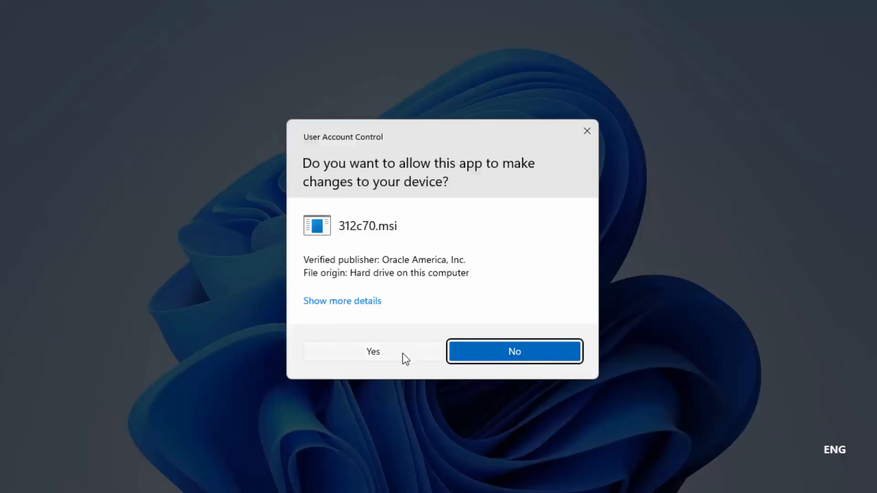
click(378, 354)
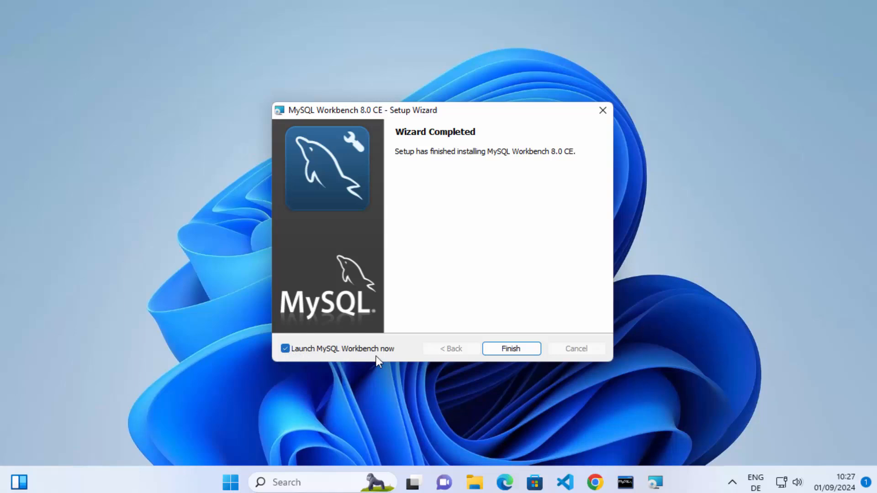
Step: Finish the setup wizard with MySQL Workbench set to launch, and maximize the Workbench window
click(519, 348)
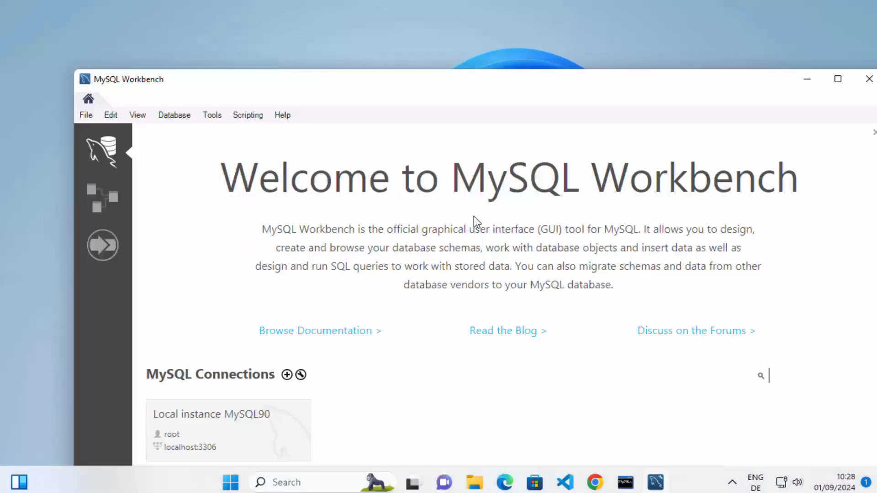
drag(479, 86, 460, 23)
double_click(459, 23)
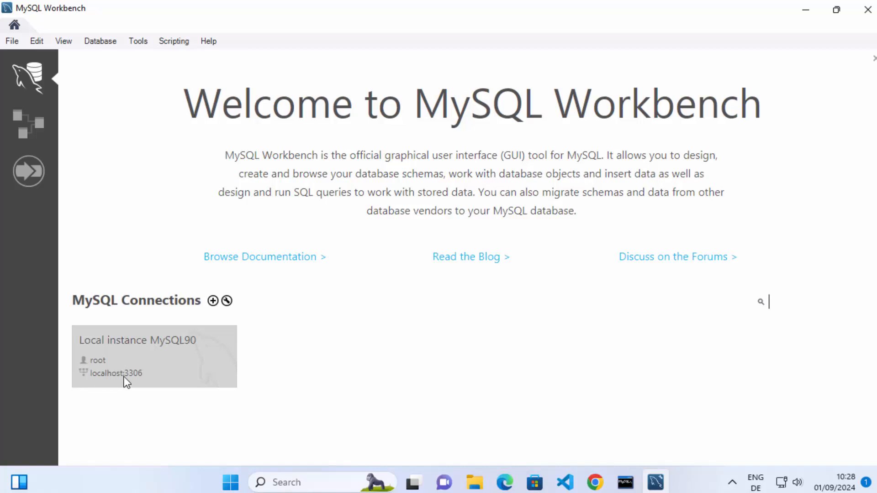
Step: Connect to Local instance MySQL90 by entering the root account password and saving it in the vault
click(159, 353)
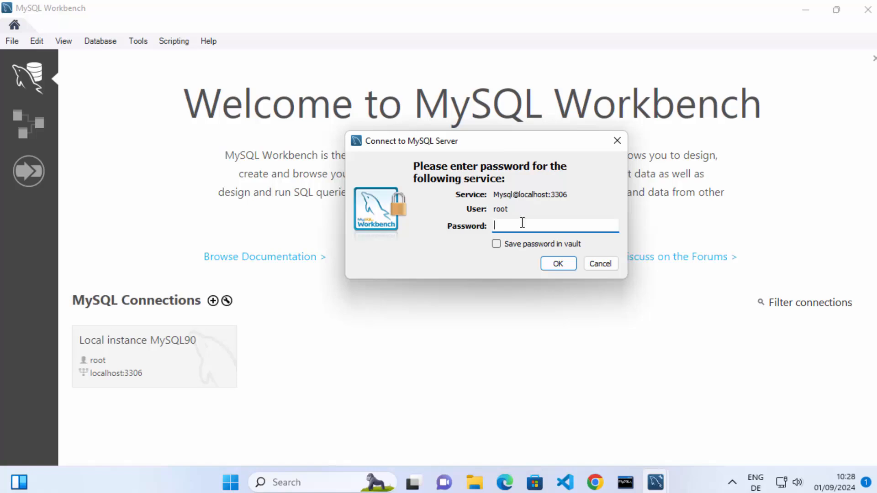
text(****)
click(496, 244)
click(494, 246)
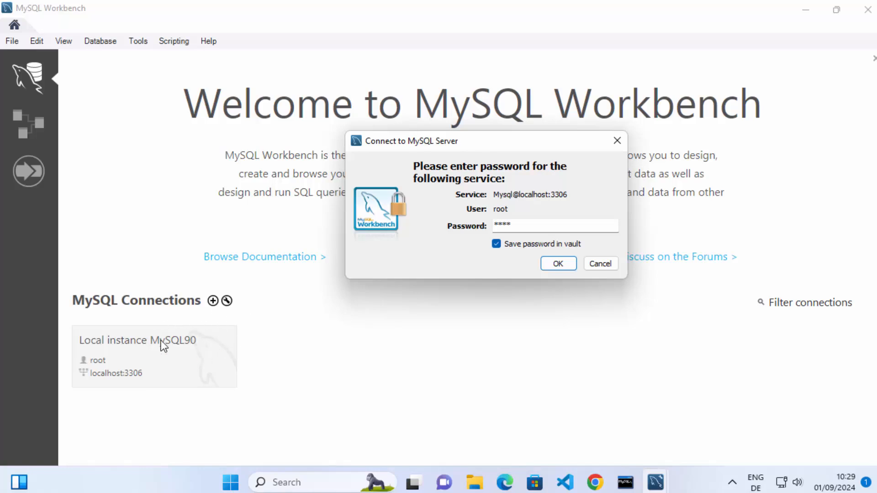
click(559, 264)
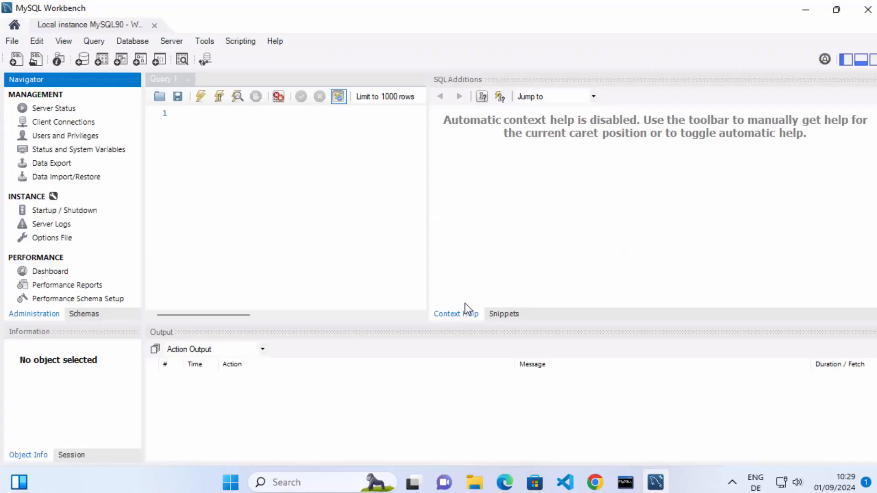
Step: Widen the query editor area and open the server status page of the local instance
drag(427, 236, 612, 240)
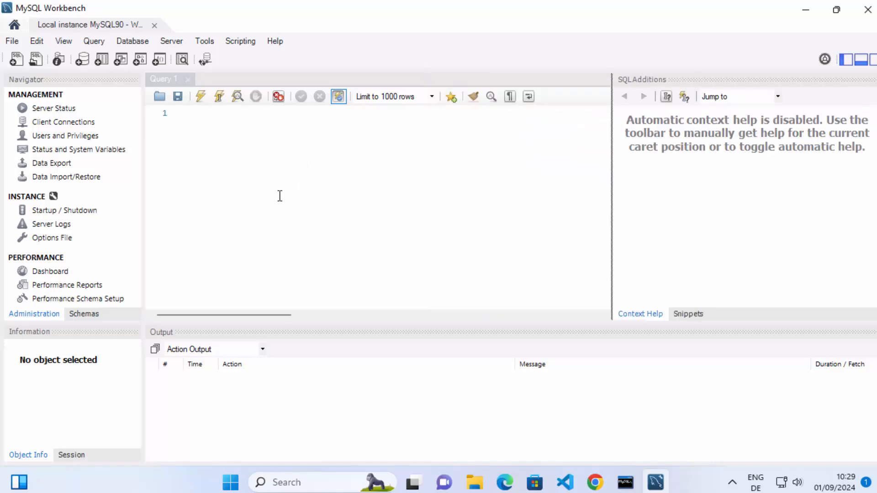
click(49, 111)
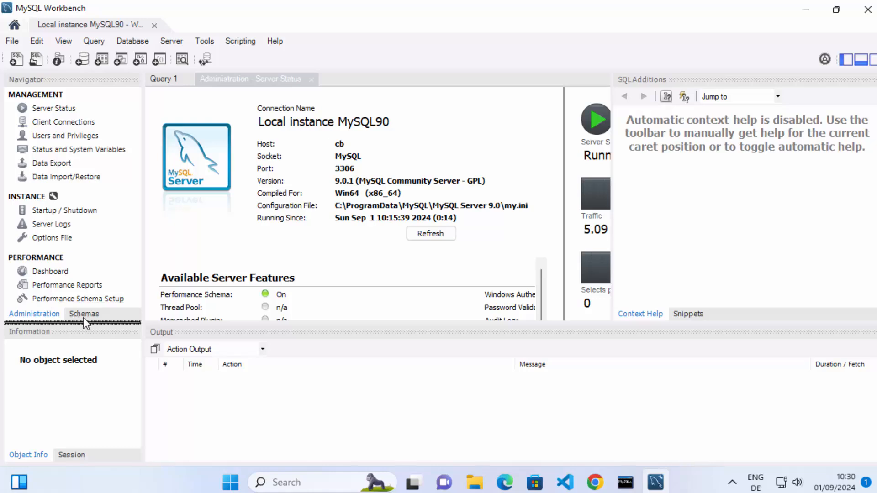
click(36, 320)
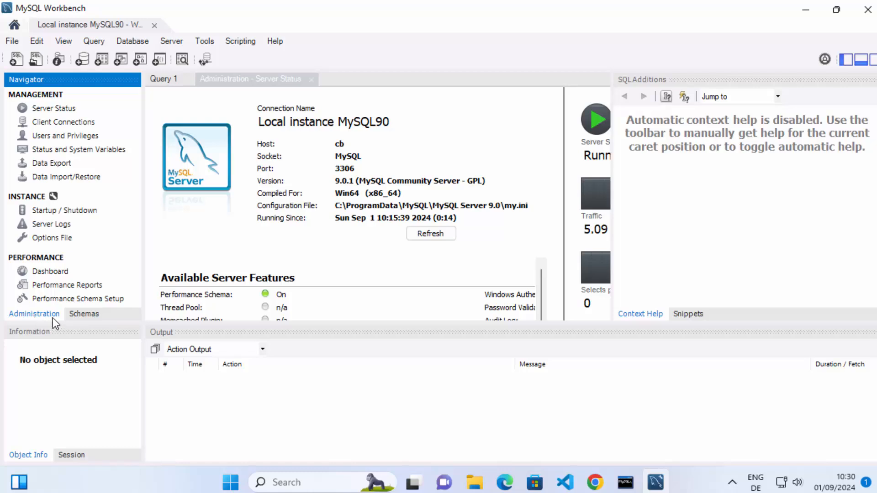
Step: Show the server's schemas, select mydb, and compare it with the database list in the MySQL 9.0 Command Line Client
click(84, 315)
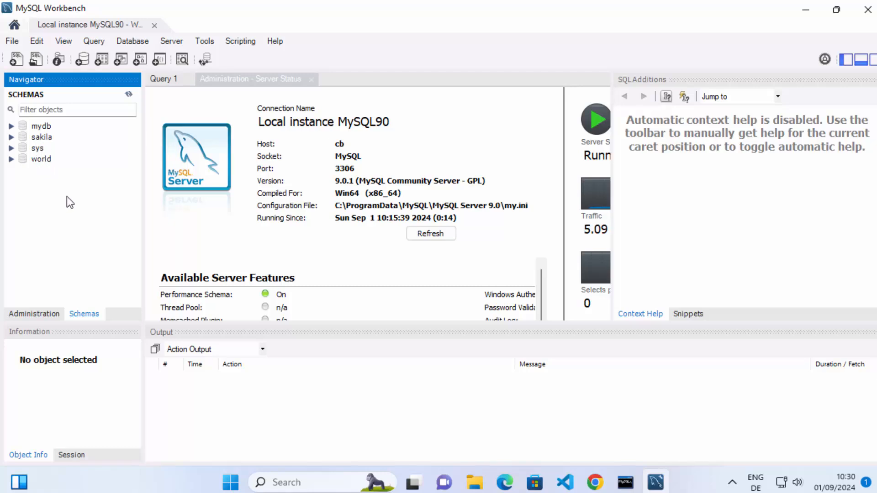
click(43, 128)
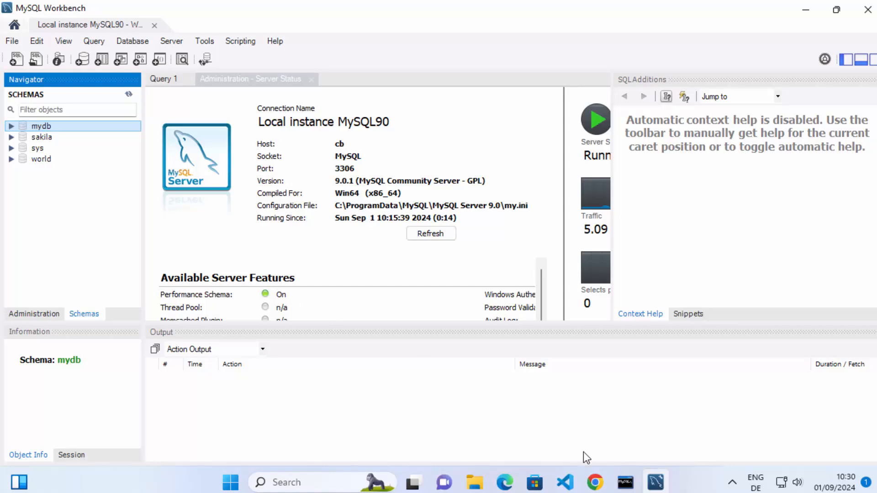
click(626, 482)
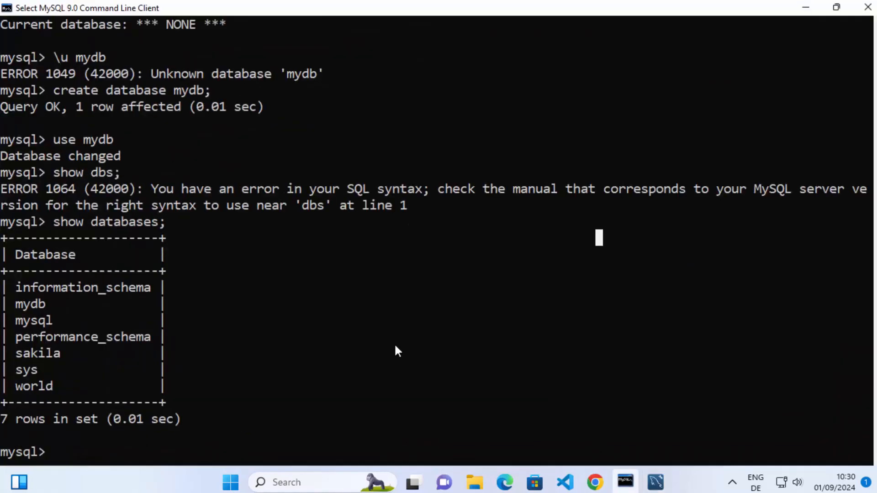
double_click(36, 305)
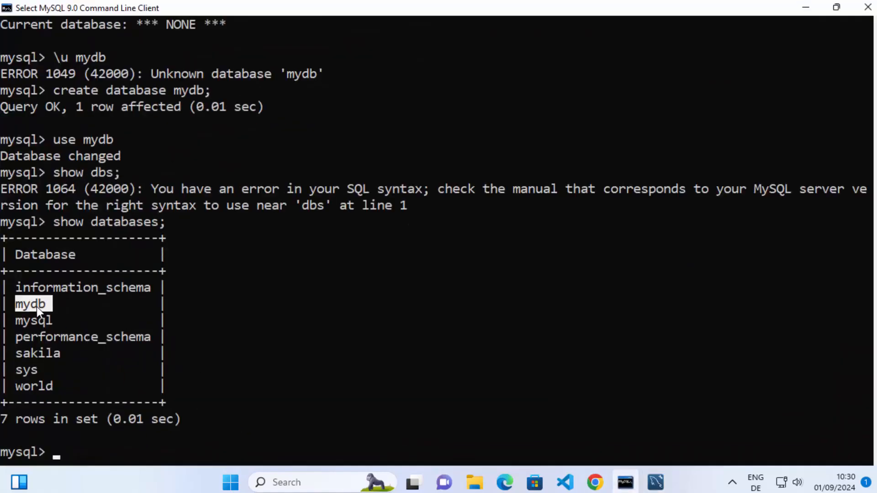
click(806, 7)
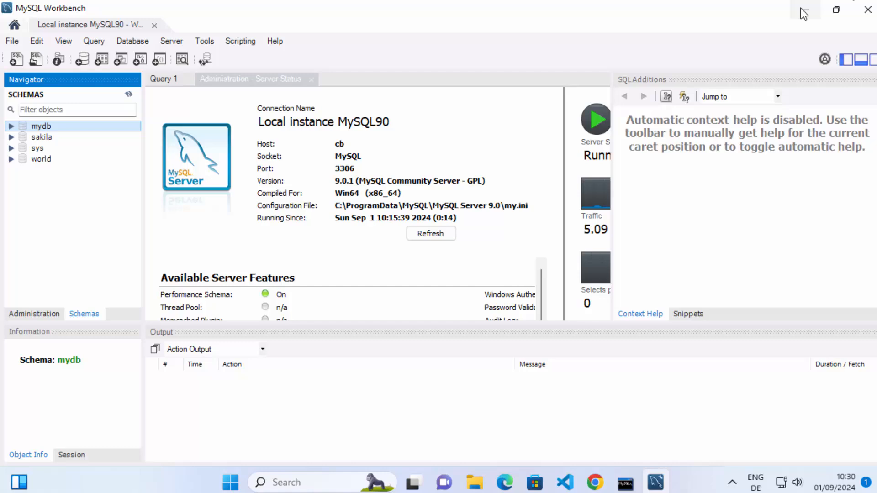
right_click(57, 130)
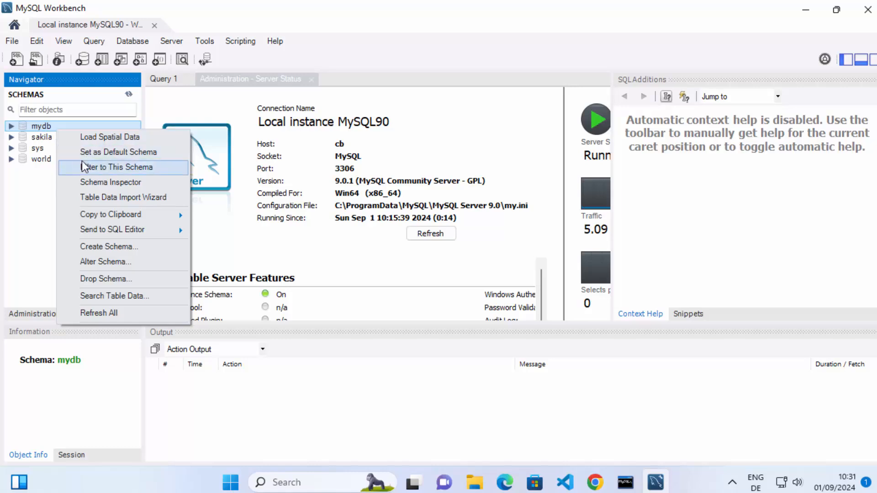
click(37, 199)
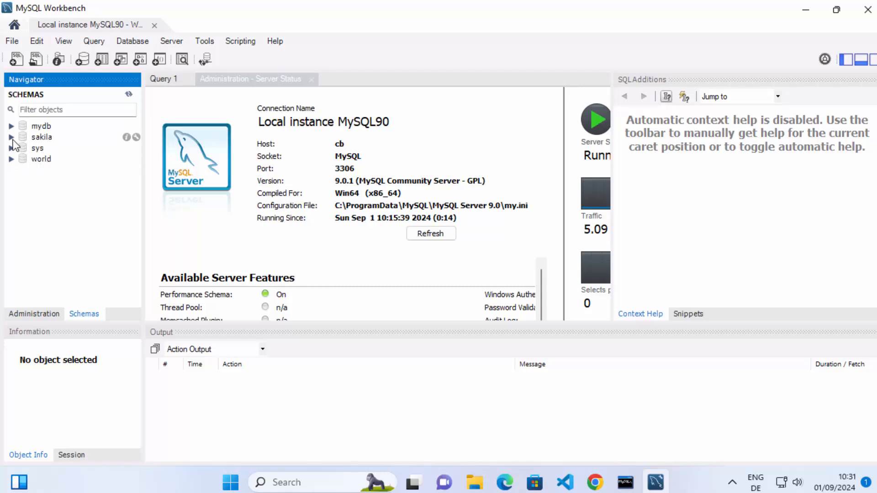
Step: Expand the tables of the world schema and retrieve the rows of the city table
click(11, 159)
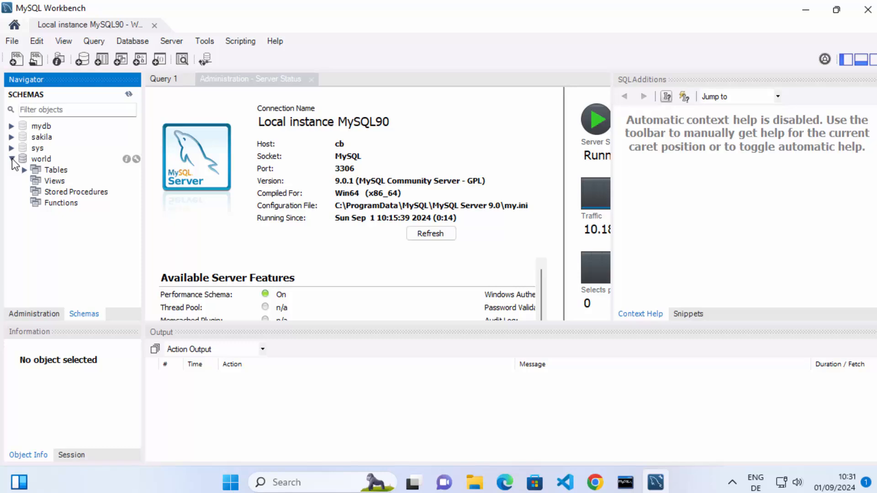
click(55, 169)
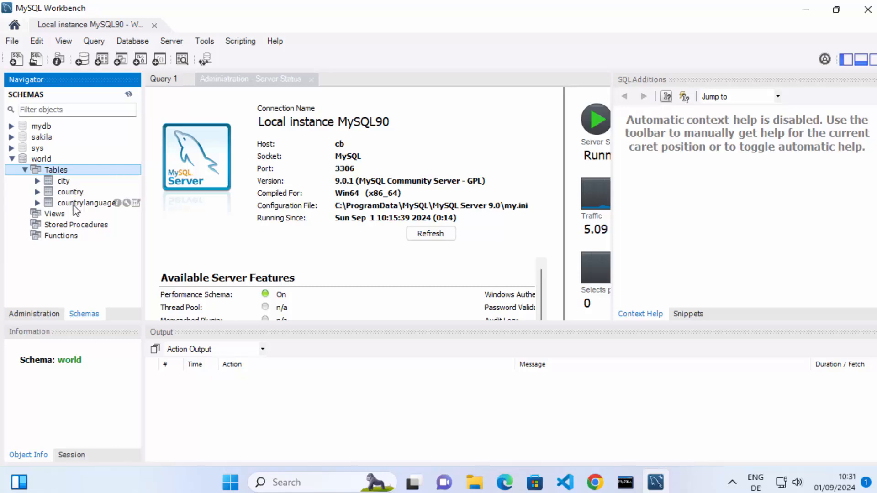
click(60, 181)
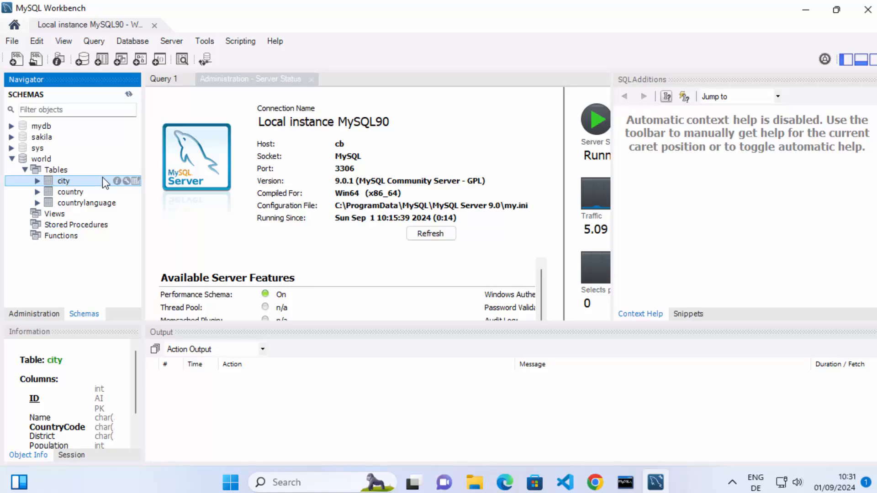
click(136, 182)
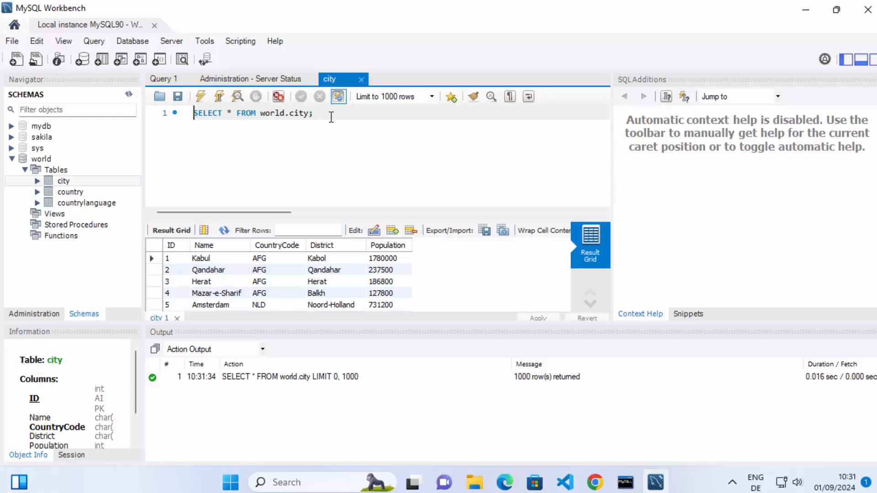
Step: Examine the SELECT query on world.city, its schema and table names, and the city rows in the result grid
drag(330, 115, 182, 120)
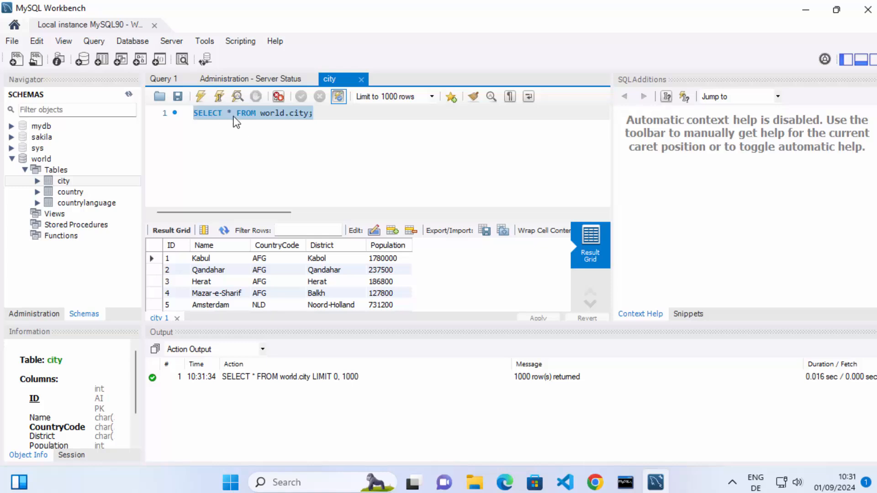
click(270, 117)
click(295, 115)
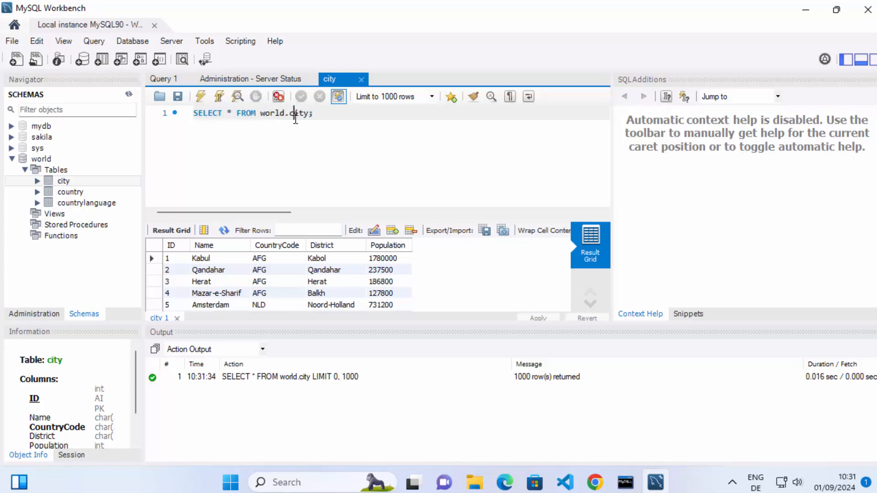
double_click(277, 121)
double_click(278, 115)
double_click(299, 115)
scroll(484, 262, down, 2)
scroll(359, 278, down, 5)
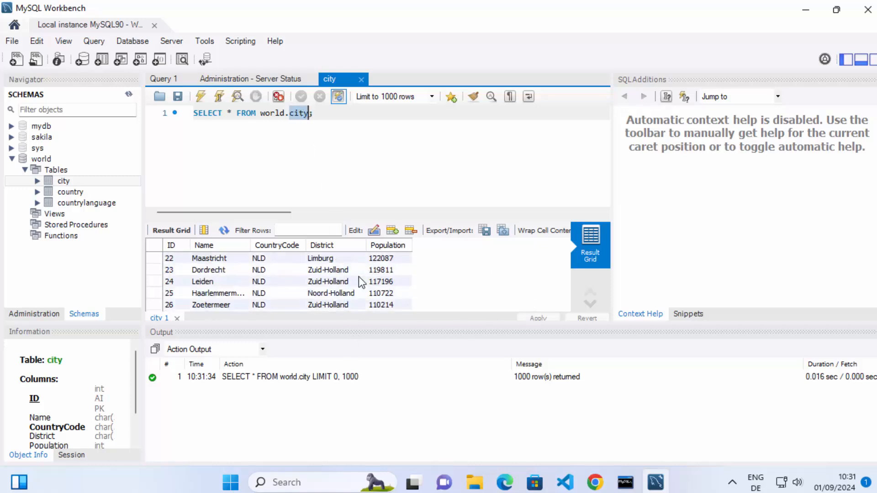
scroll(359, 278, down, 20)
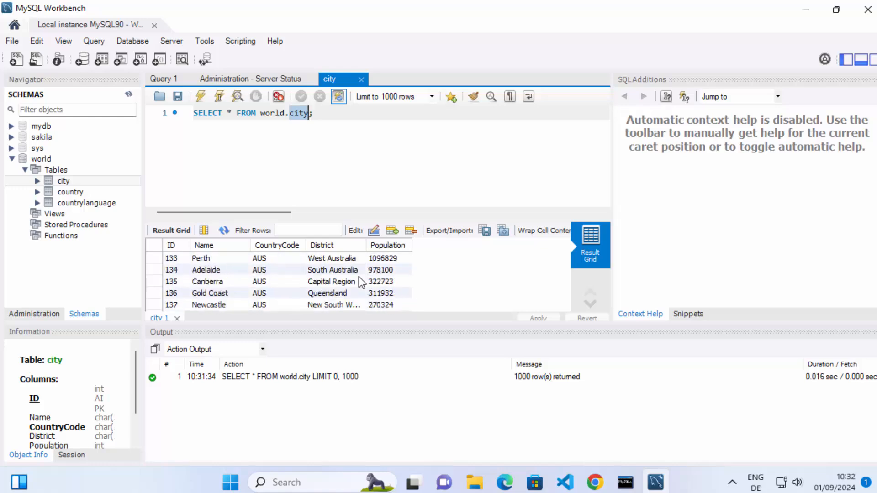
scroll(359, 277, down, 13)
scroll(359, 277, up, 20)
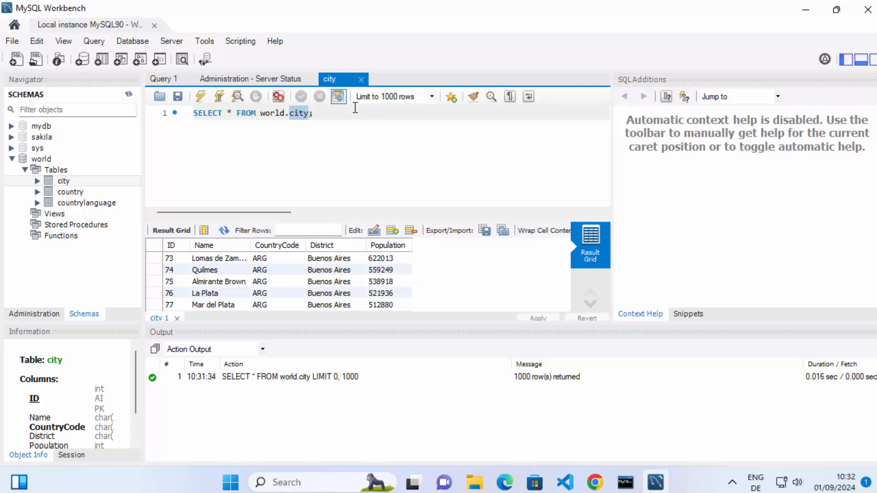
drag(350, 116, 188, 120)
click(188, 120)
click(751, 199)
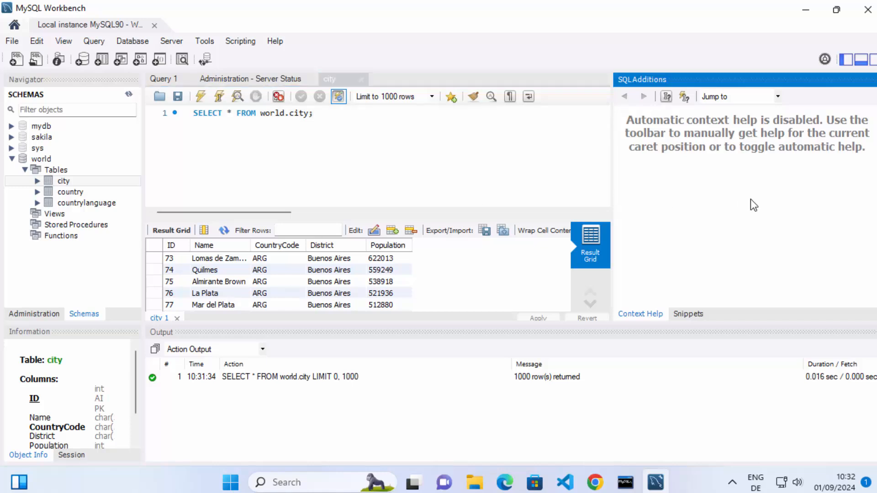